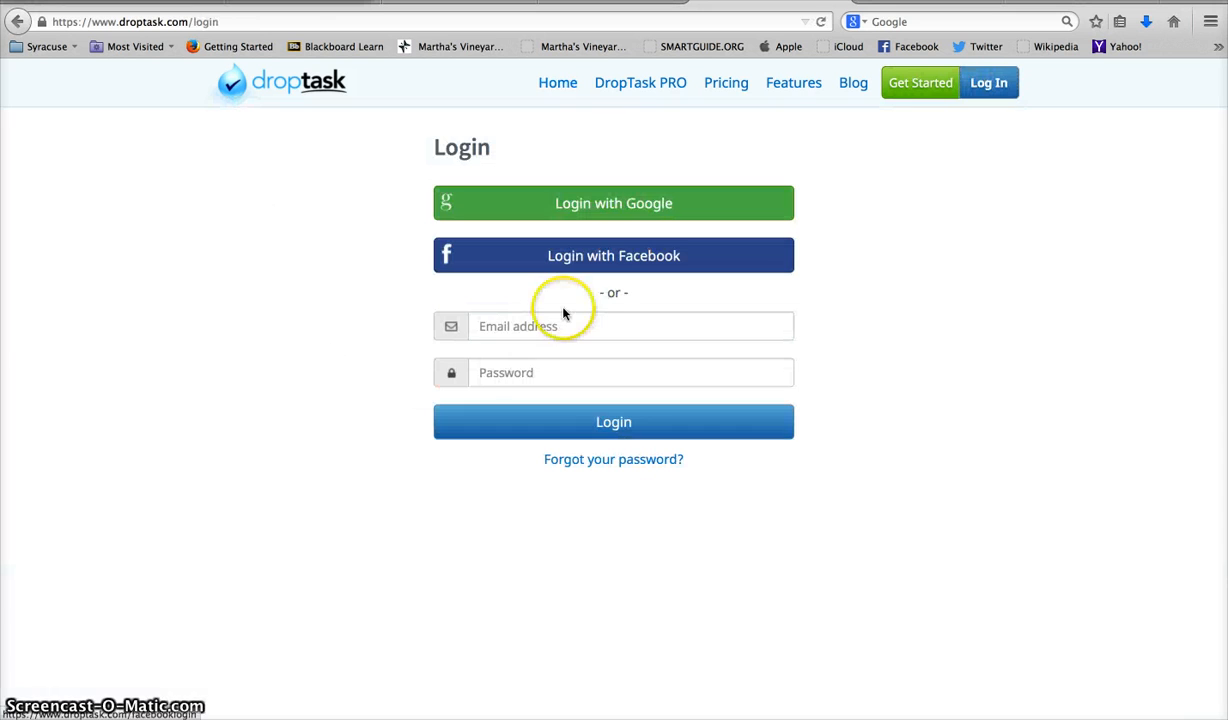
# - Log in to DropTask with the account e-mail address and the account password
pyautogui.click(548, 327)
pyautogui.write('y')
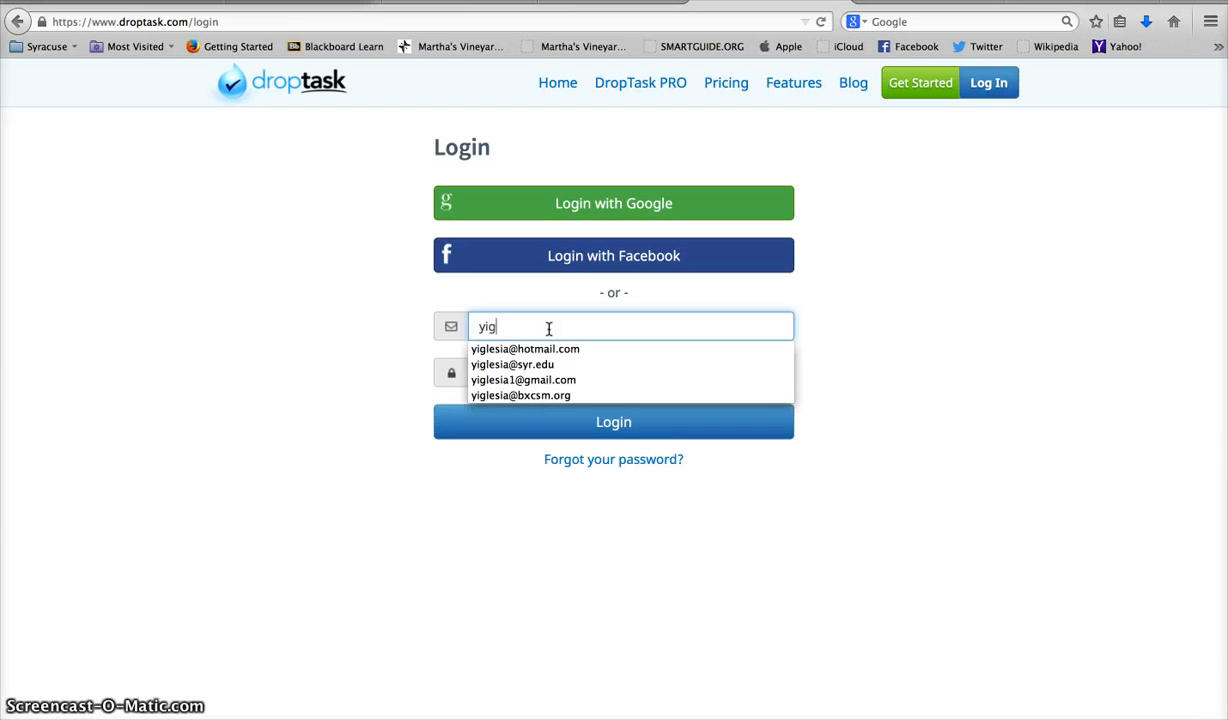
pyautogui.write('ig')
pyautogui.click(533, 365)
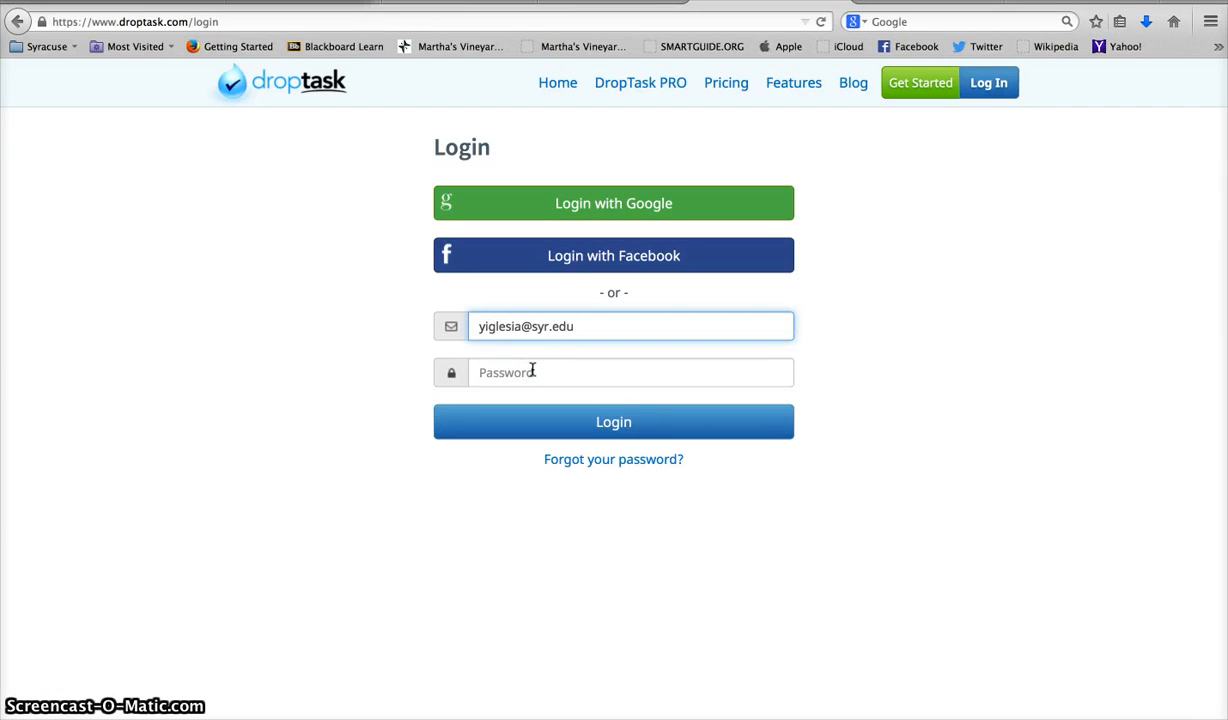
pyautogui.click(533, 371)
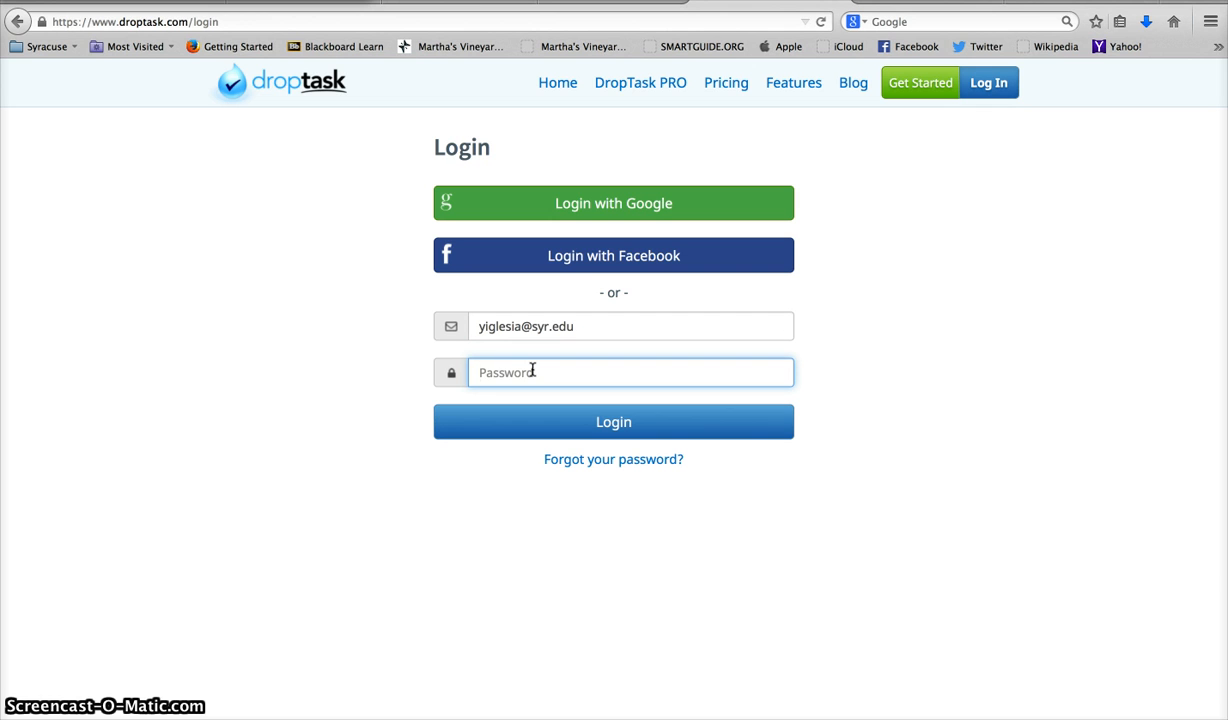
pyautogui.write('••••')
pyautogui.click(609, 420)
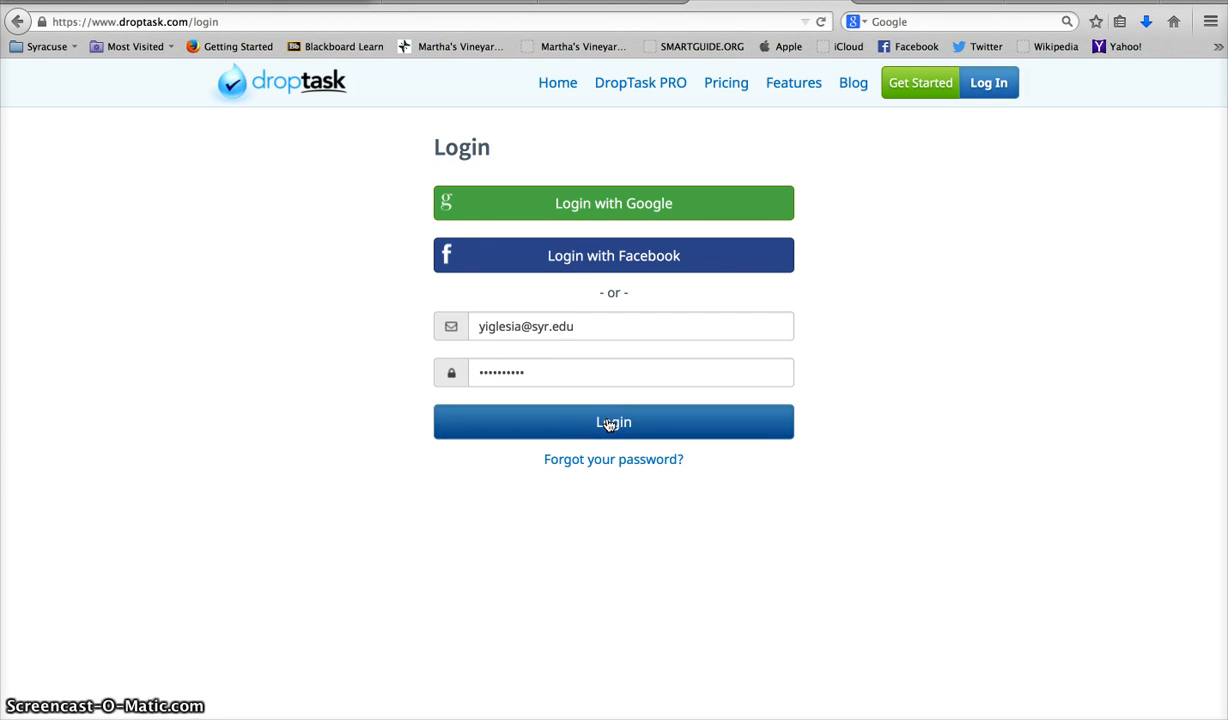
pyautogui.click(609, 422)
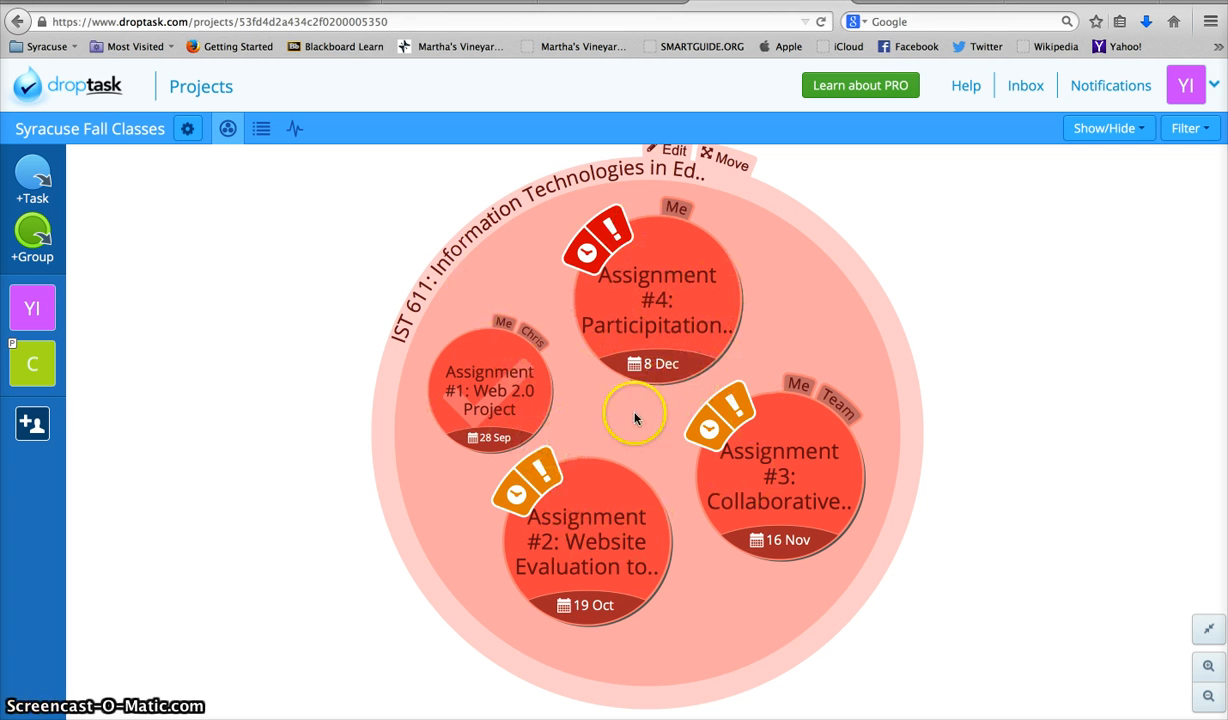
# - View the list of projects and reopen the Syracuse Fall Classes project
pyautogui.click(201, 87)
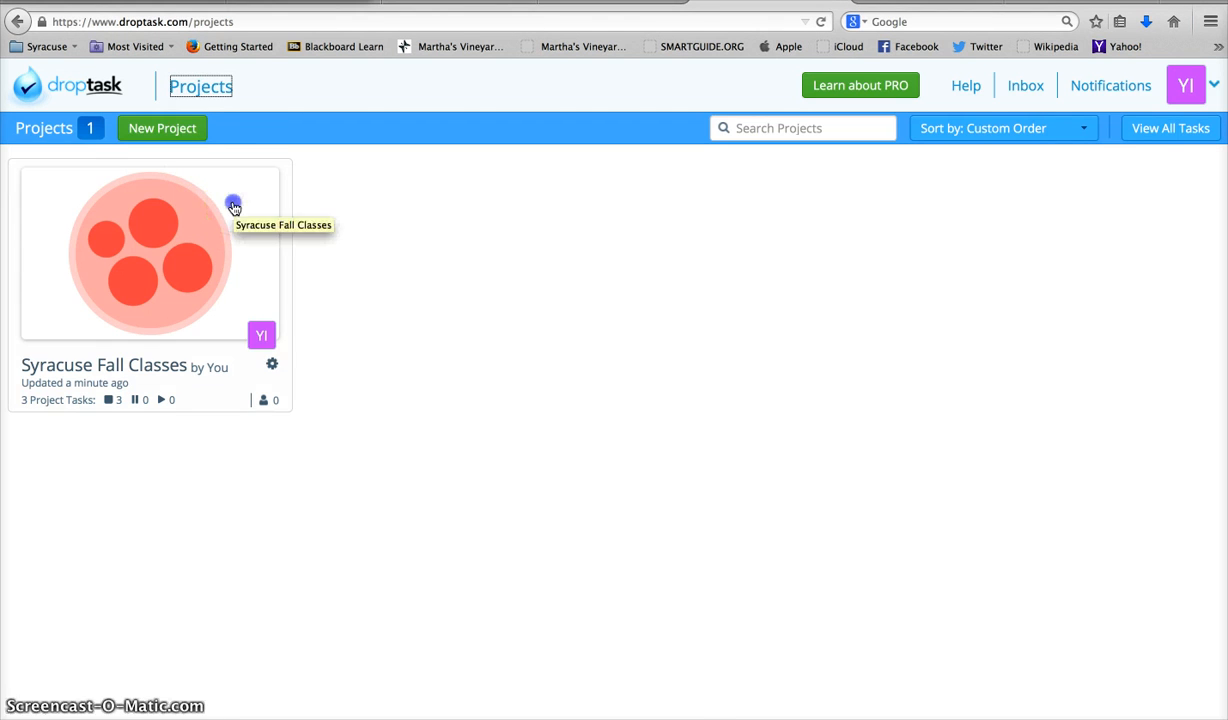
pyautogui.click(233, 202)
pyautogui.click(193, 226)
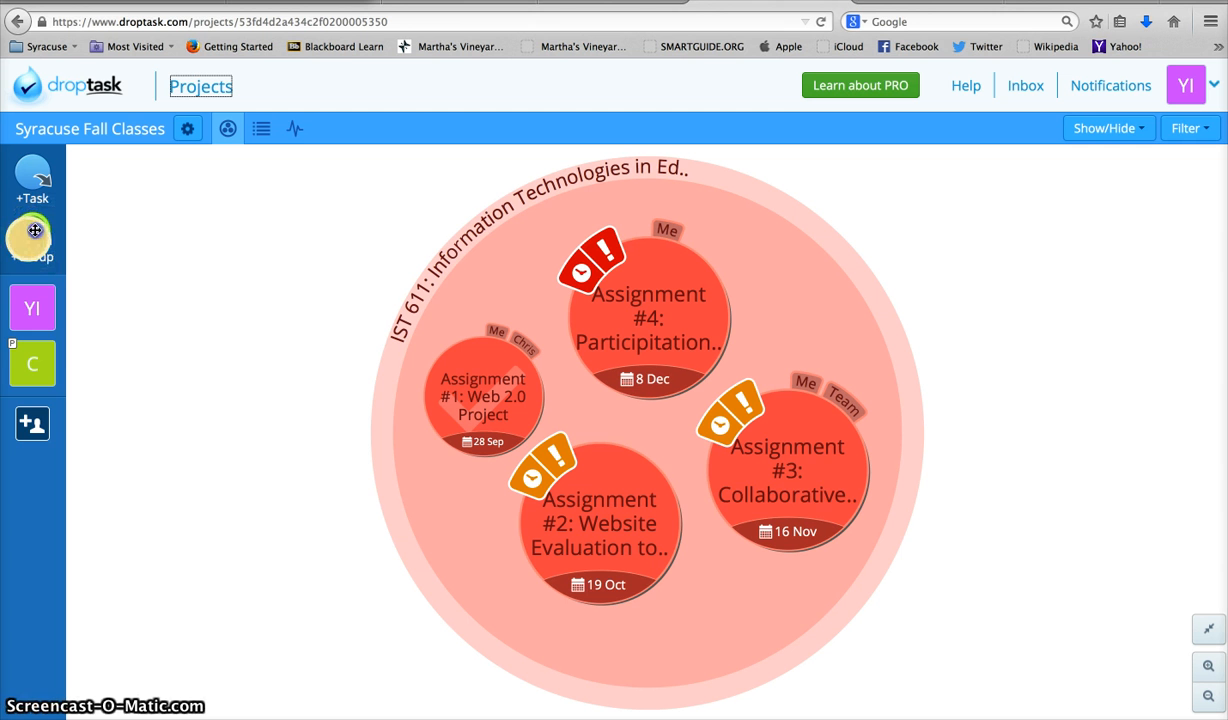
# - Create a magenta-pink group named "IST 668: Literacy Through School Libraries" beside the IST 611 group
pyautogui.moveTo(32, 234); pyautogui.dragTo(224, 294)
pyautogui.click(230, 388)
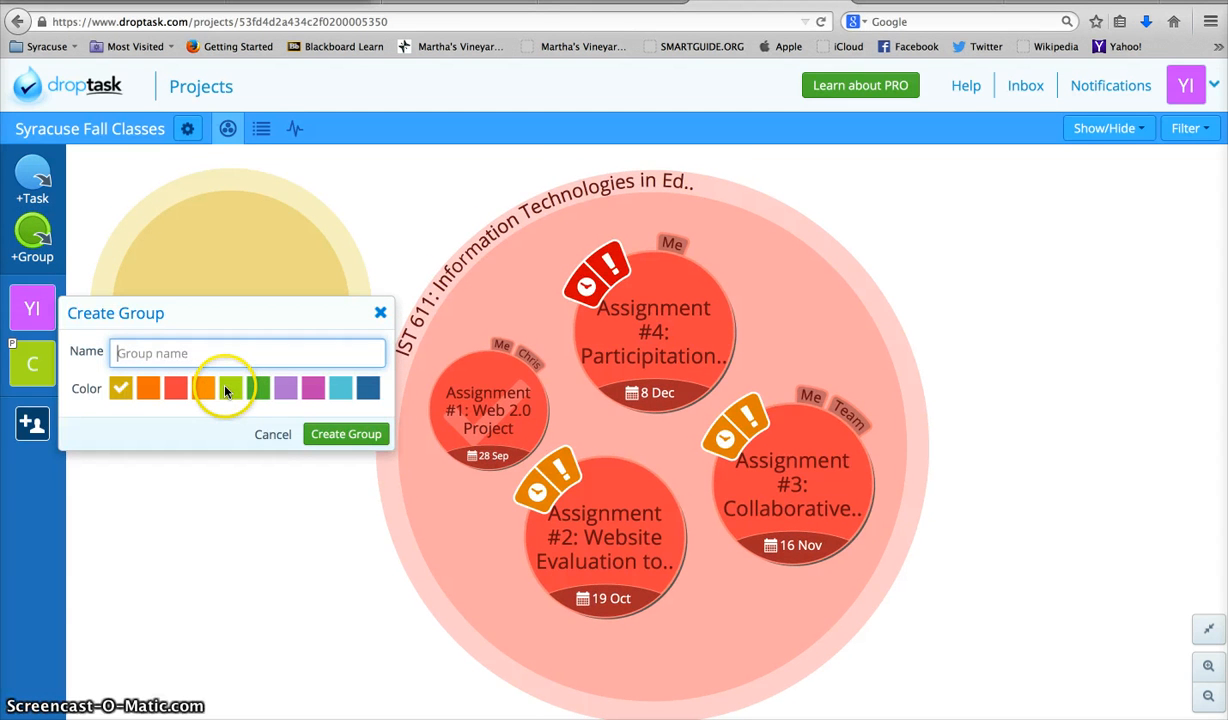
pyautogui.click(368, 390)
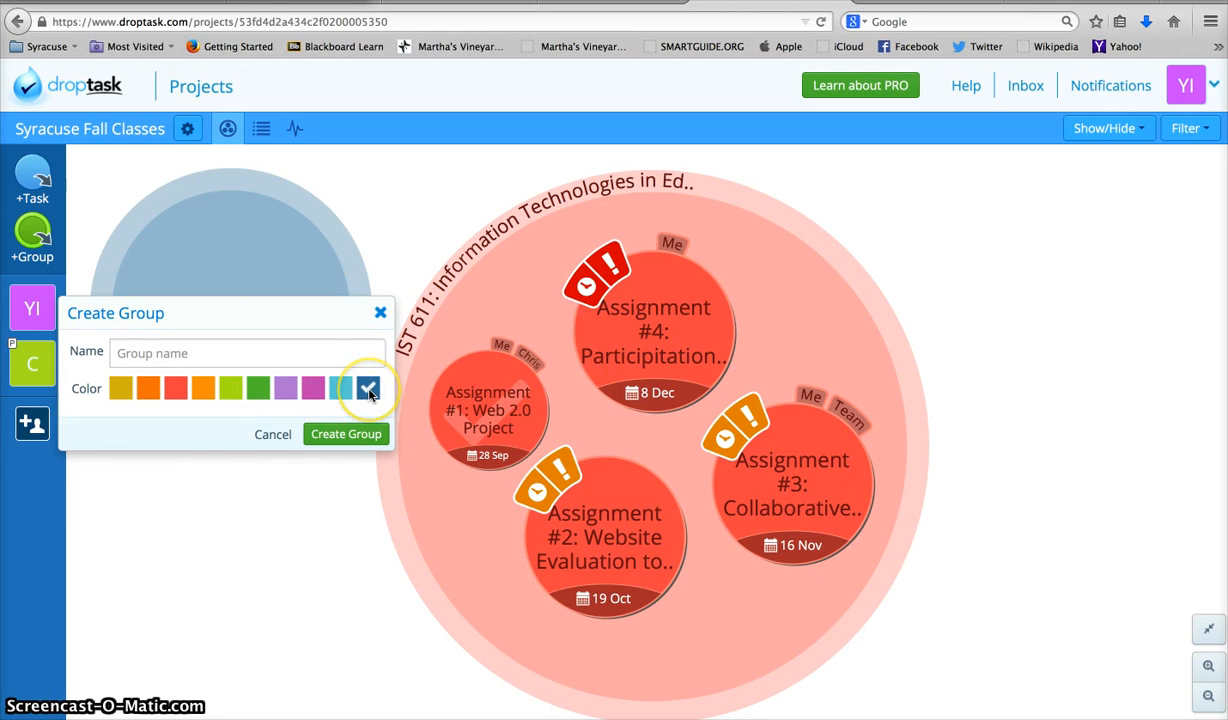
pyautogui.click(313, 388)
pyautogui.click(195, 353)
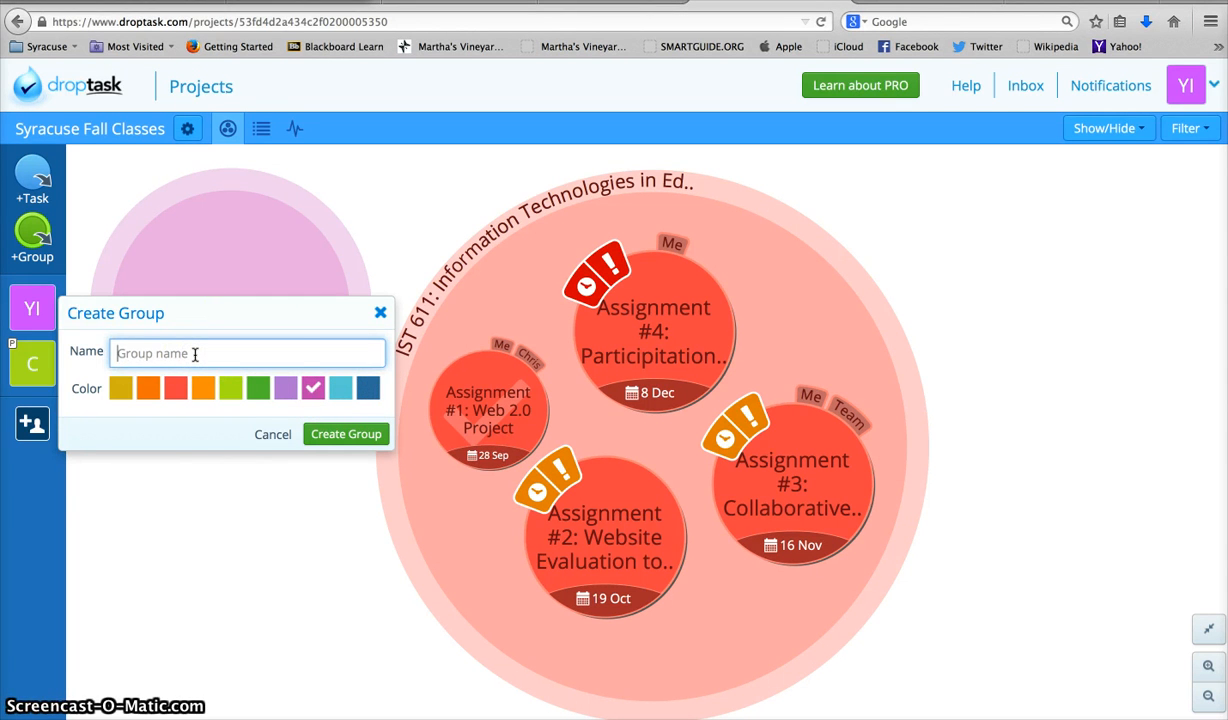
pyautogui.write('IS')
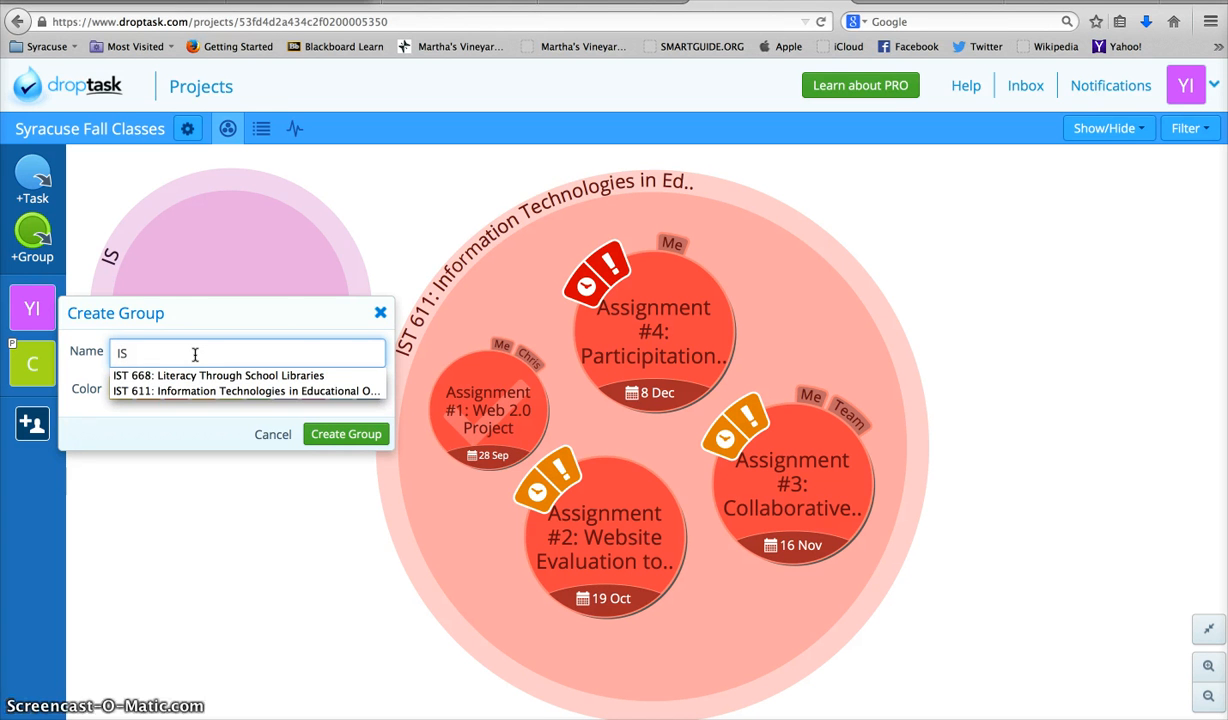
pyautogui.click(216, 376)
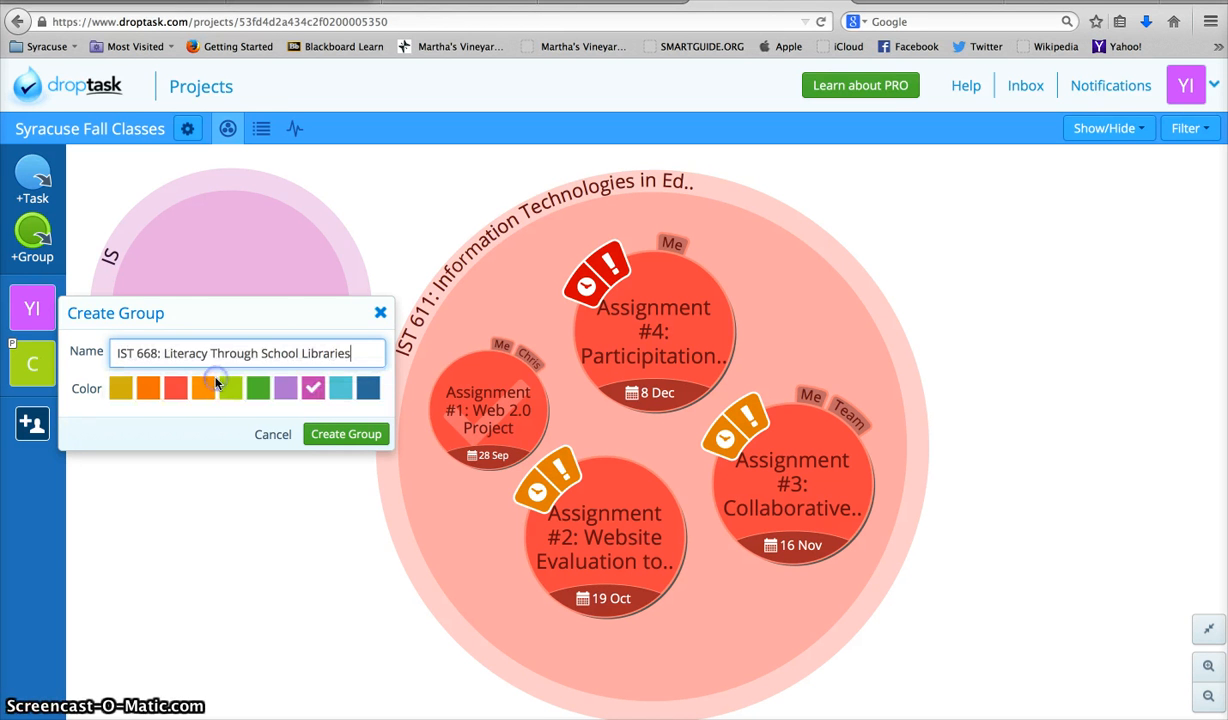
pyautogui.click(336, 436)
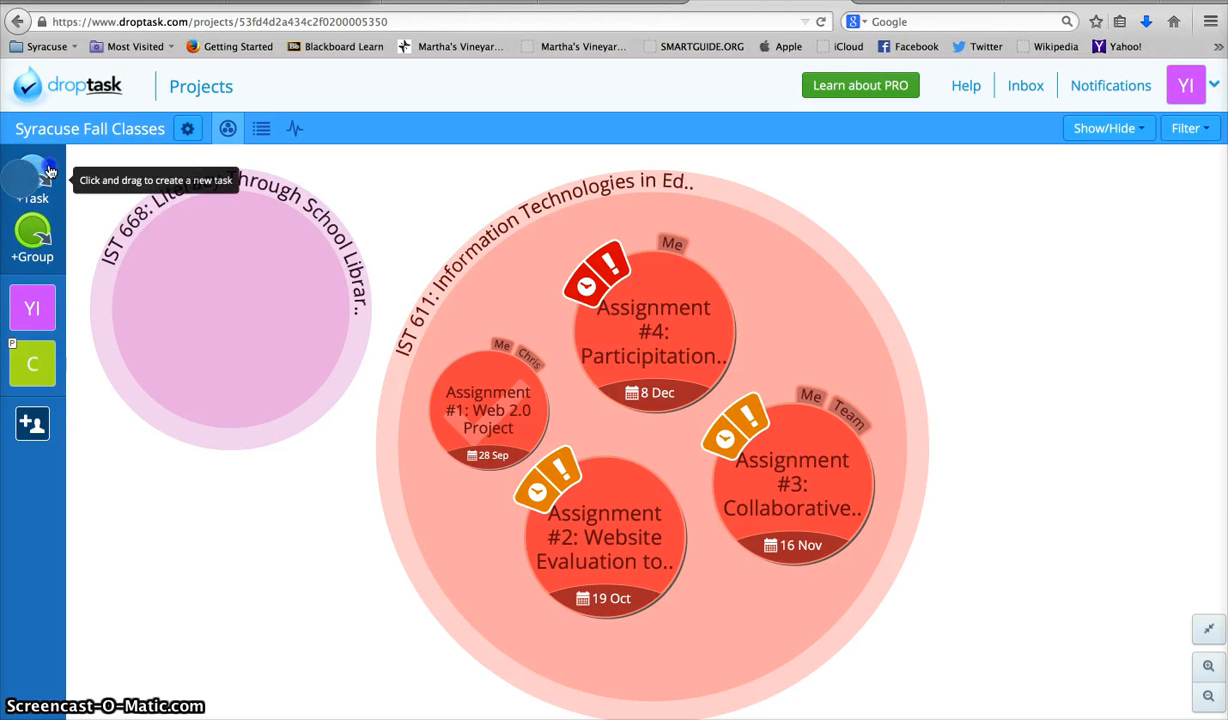
# - Create the task "Assignment #1: Online Magazine Article" inside the IST 668 group
pyautogui.moveTo(50, 172); pyautogui.dragTo(210, 250)
pyautogui.click(211, 302)
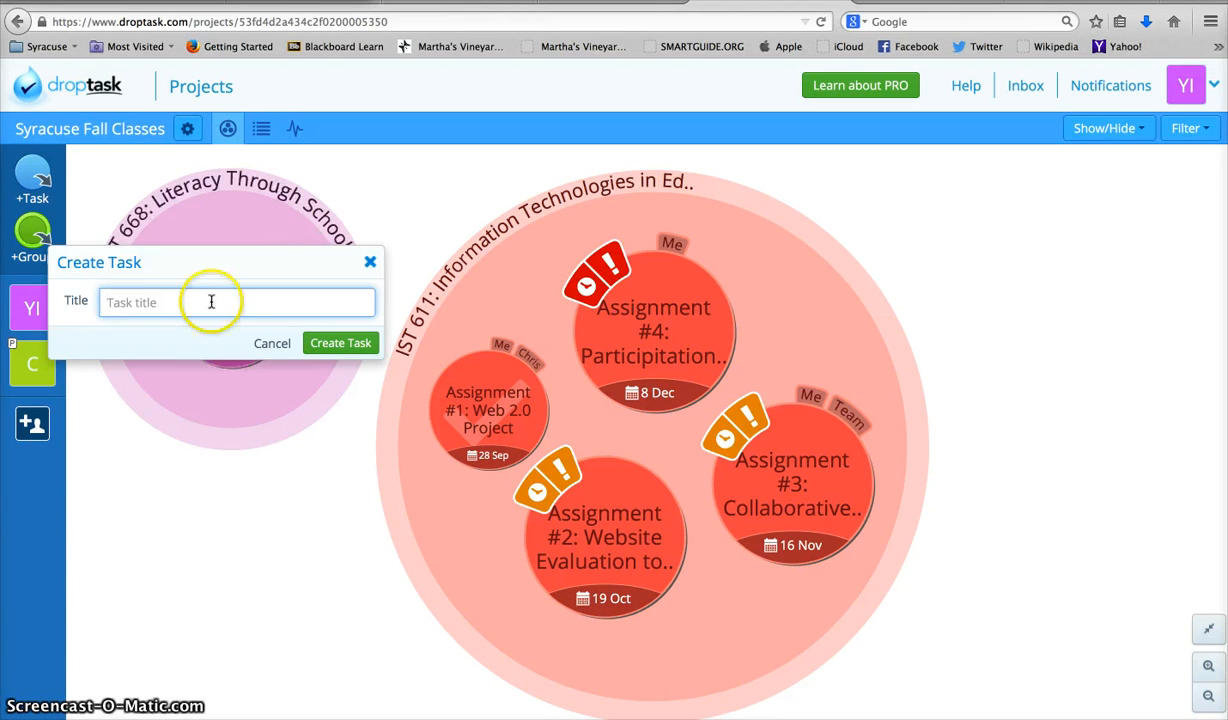
pyautogui.write('As')
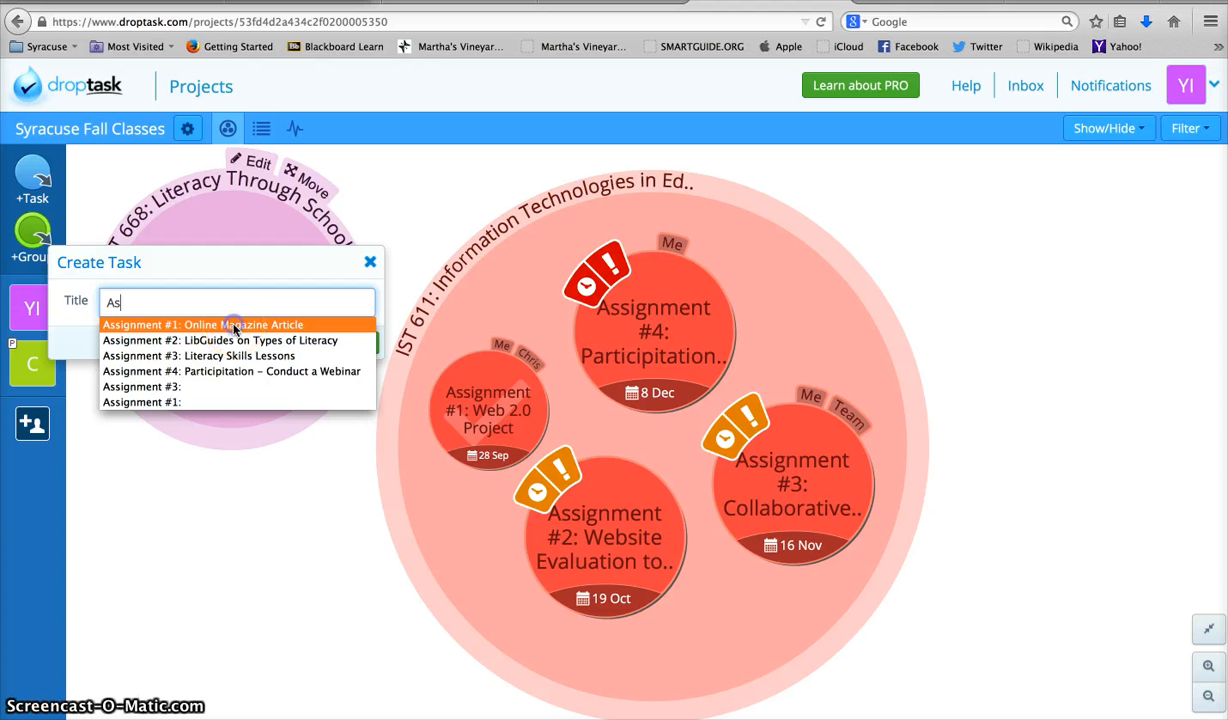
pyautogui.click(233, 324)
pyautogui.click(341, 343)
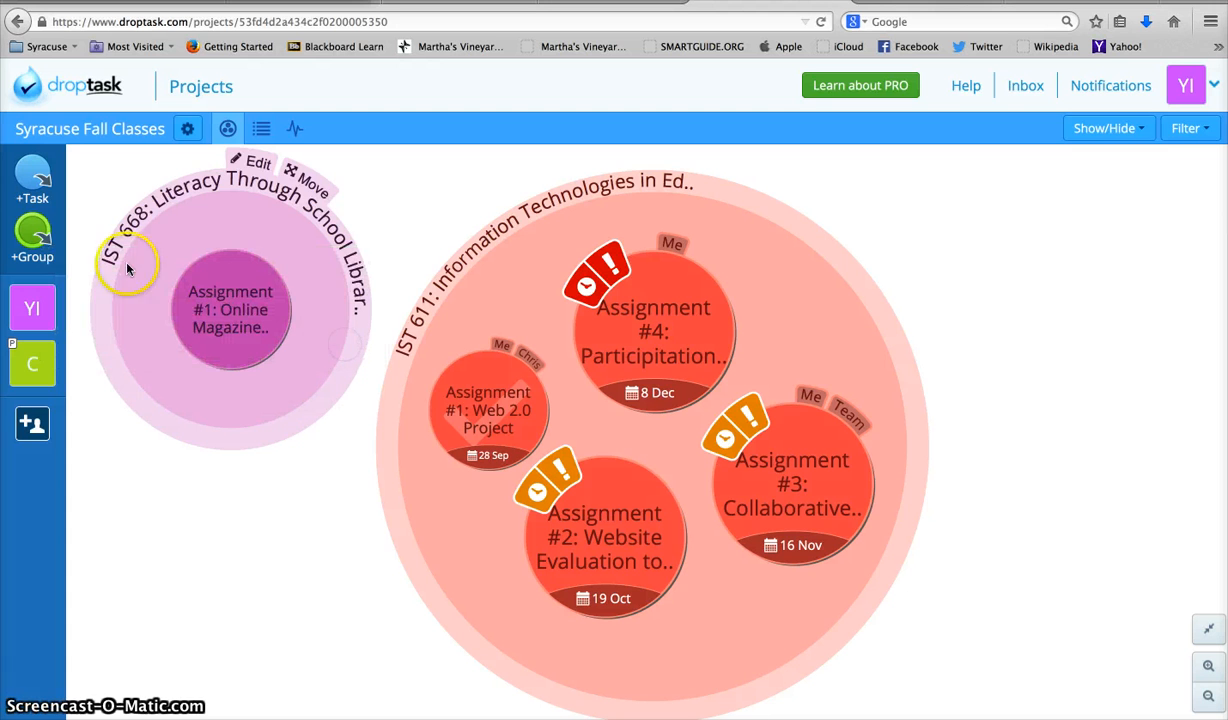
# - Add the task "Assignment #2: LibGuides on Types of Literacy" to the IST 668 group
pyautogui.moveTo(38, 170); pyautogui.dragTo(235, 224)
pyautogui.click(252, 277)
pyautogui.write('As')
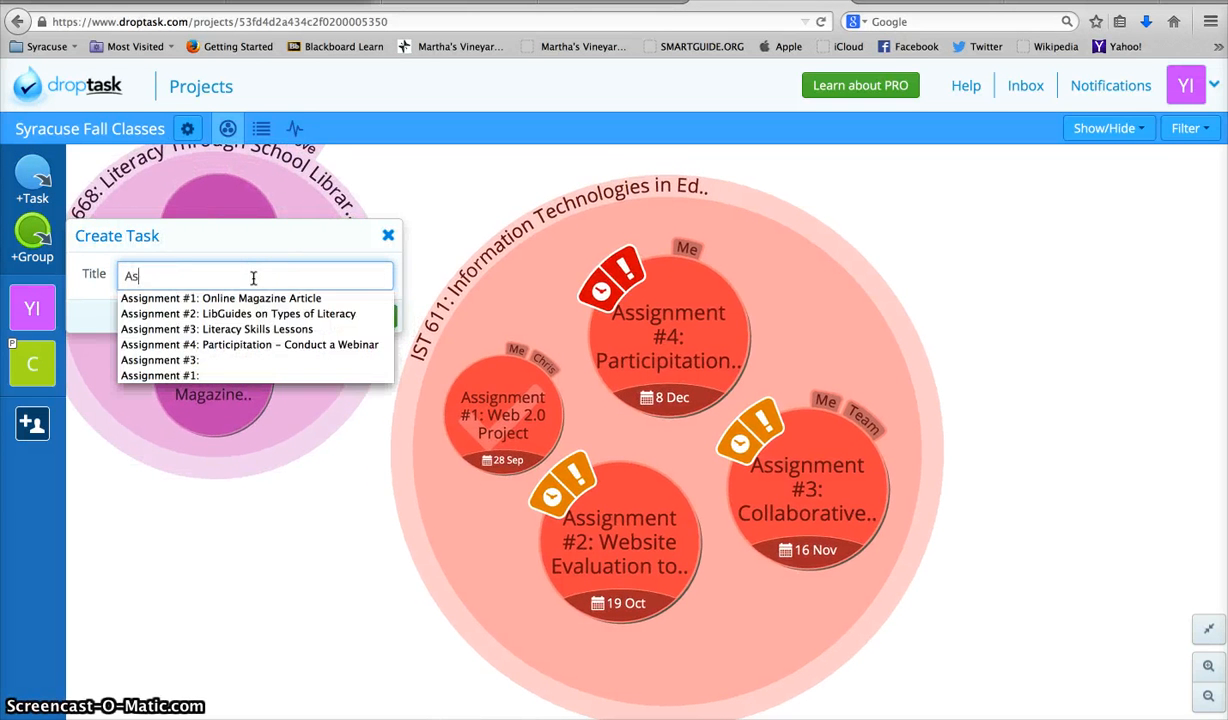
pyautogui.click(305, 316)
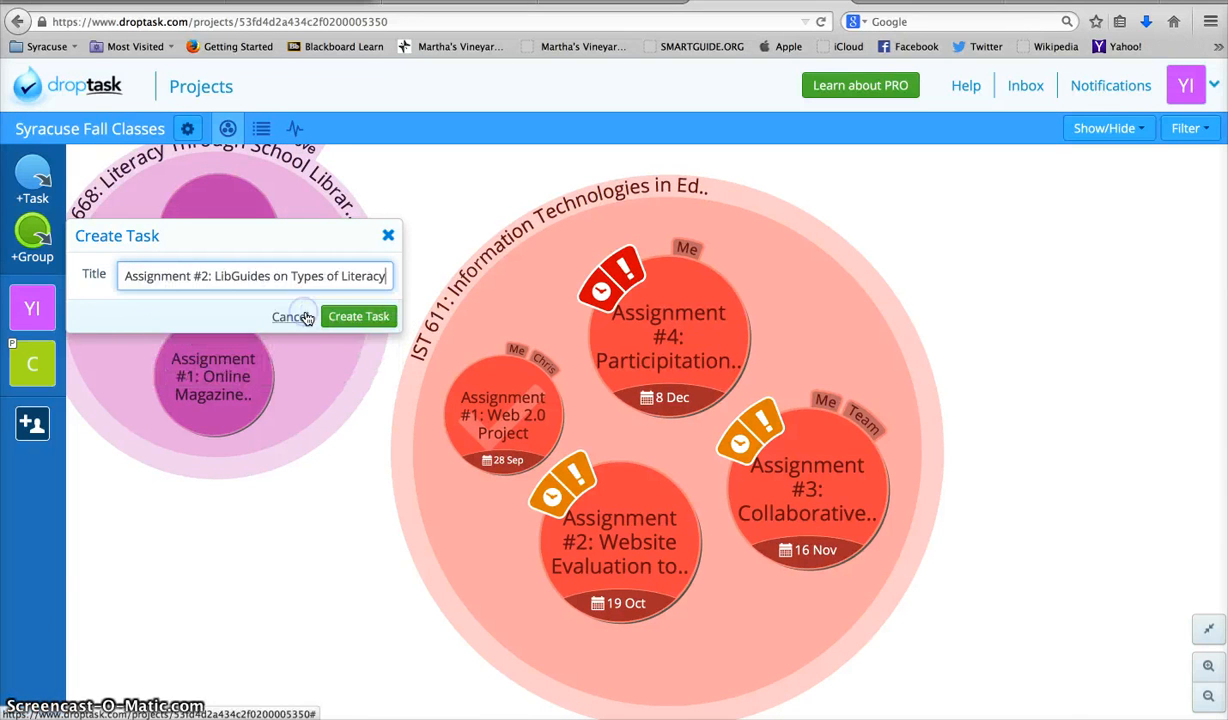
pyautogui.click(358, 316)
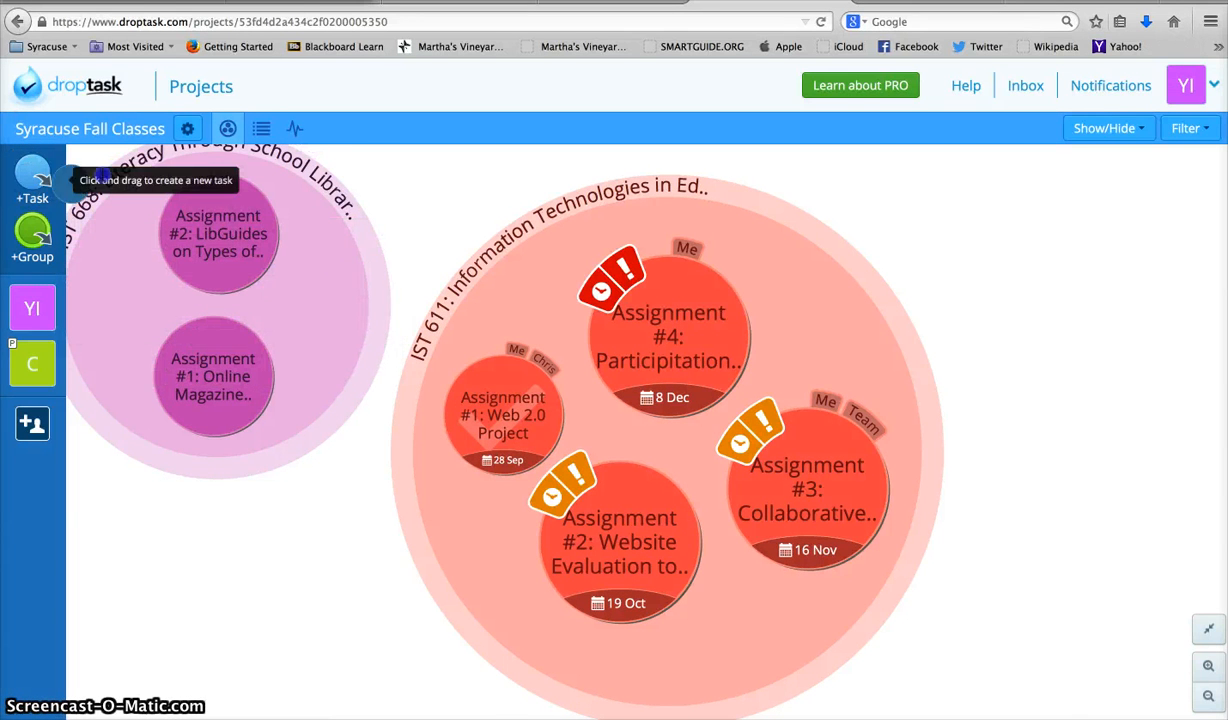
# - Add the task "Assignment #3: Literacy Skills Lessons" to the IST 668 group
pyautogui.moveTo(33, 172); pyautogui.dragTo(280, 276)
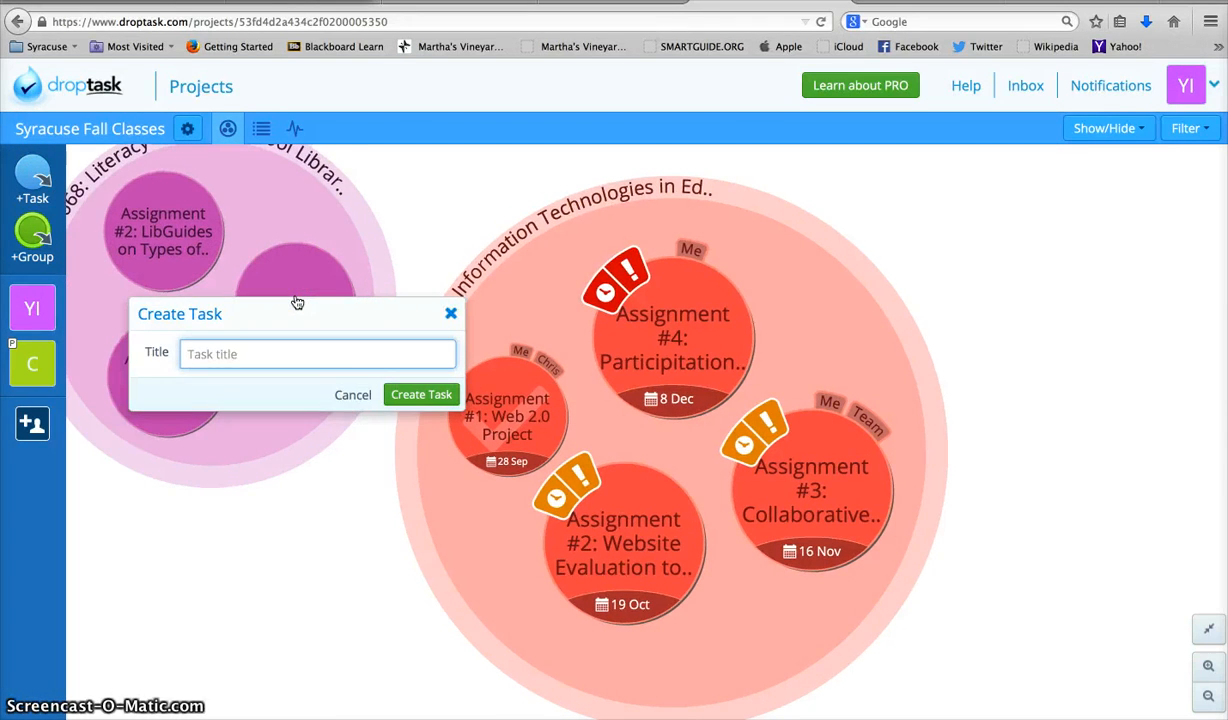
pyautogui.write('As')
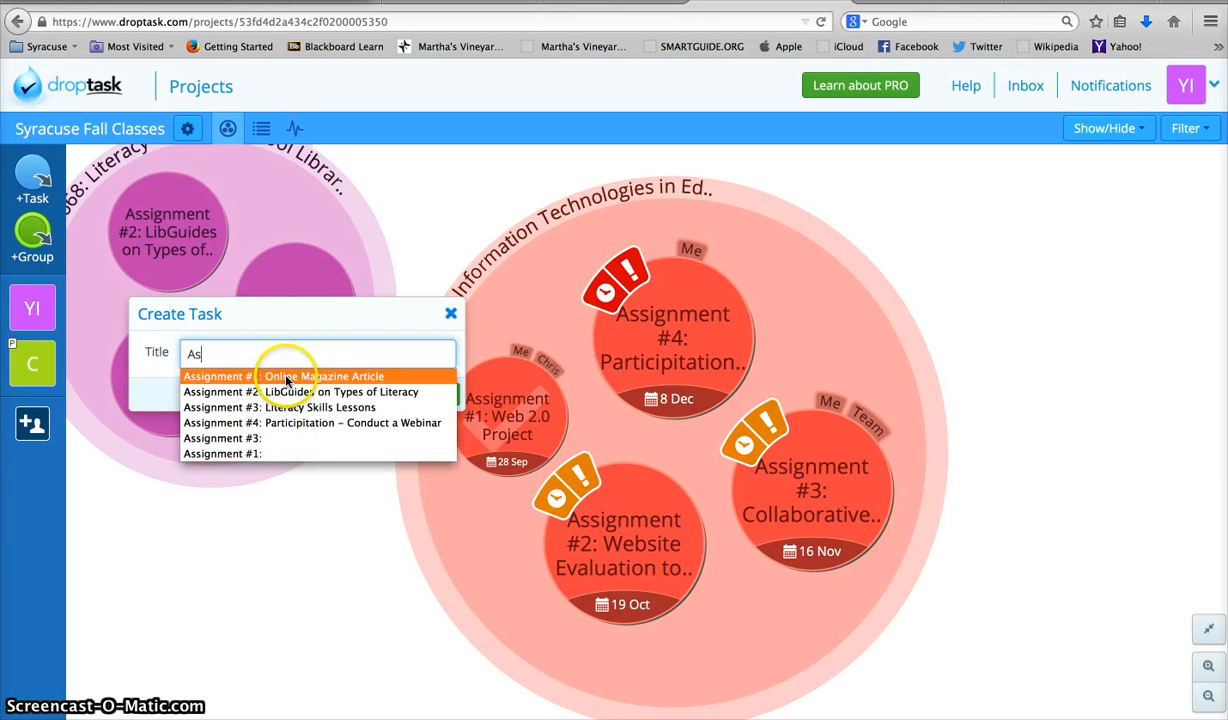
pyautogui.click(300, 408)
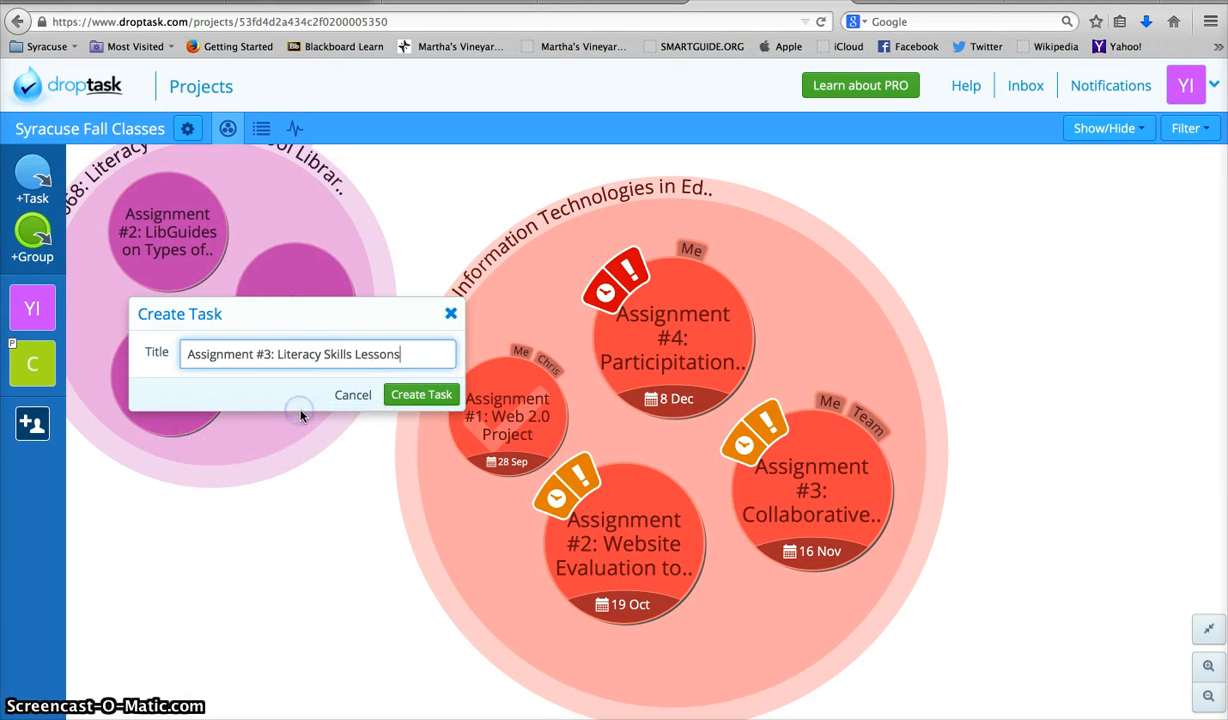
pyautogui.click(420, 395)
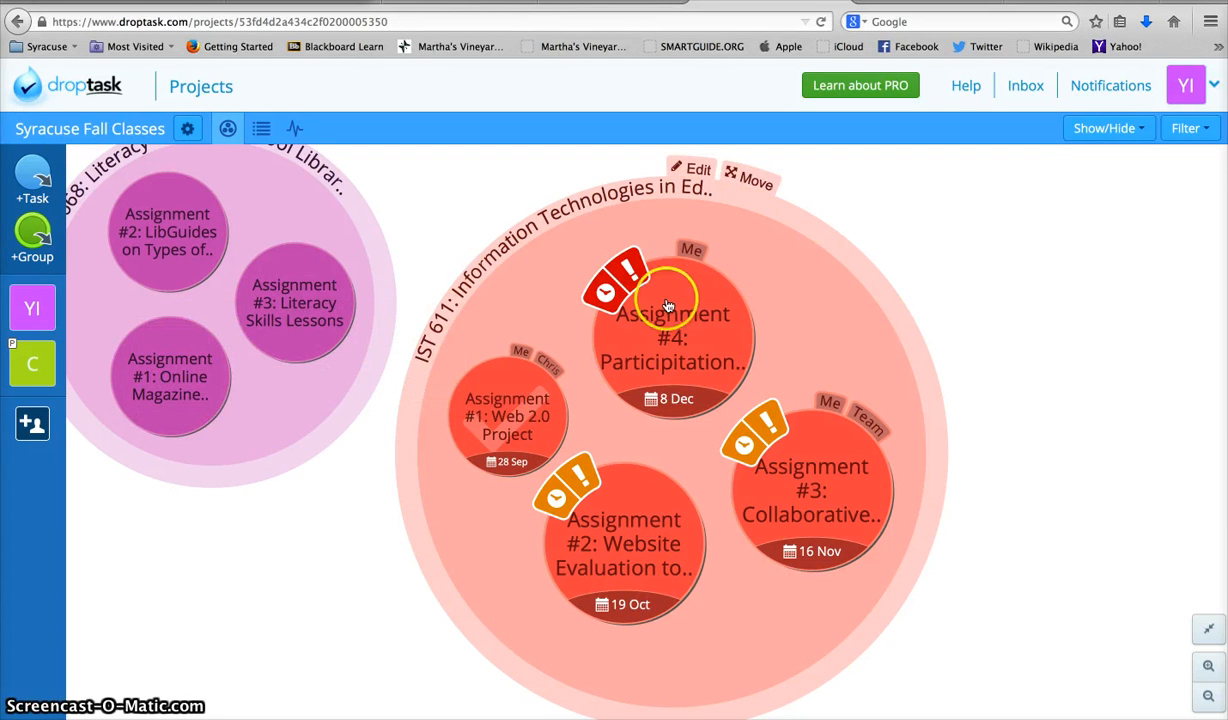
# - Set the due date of the IST 668 task "Assignment #1: Online Magazine Article" to 28 September 2014
pyautogui.click(1209, 697)
pyautogui.moveTo(826, 485)
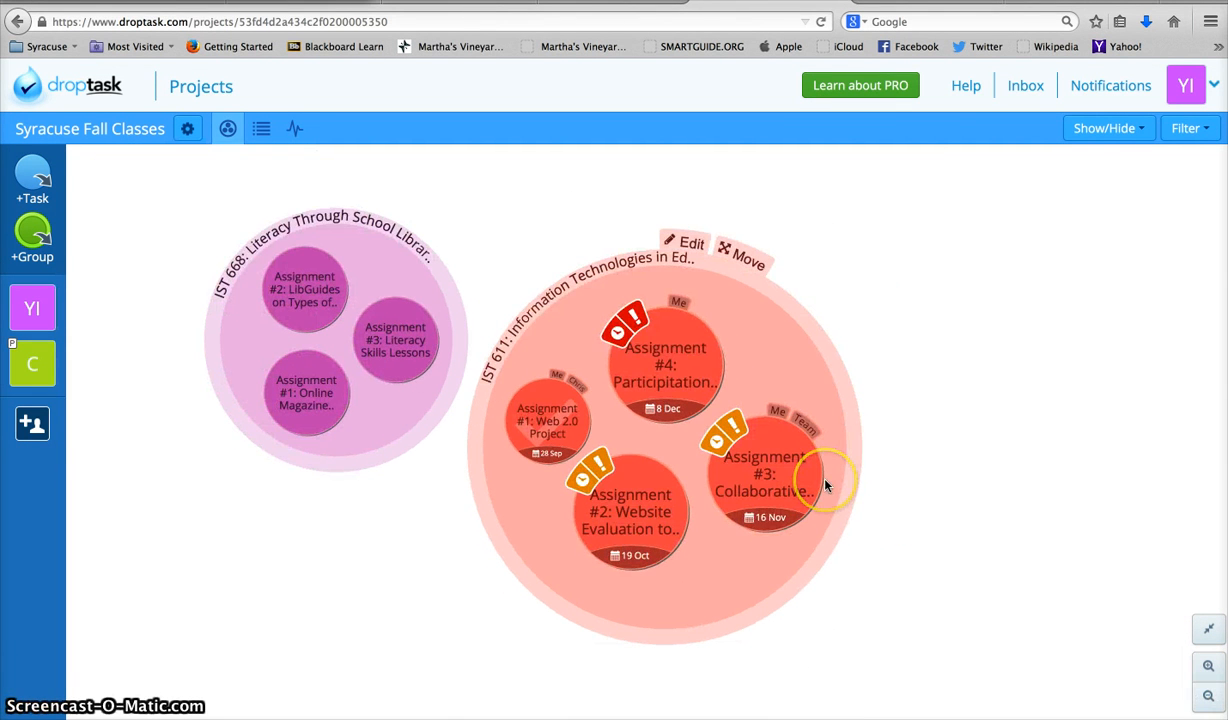
pyautogui.moveTo(276, 272)
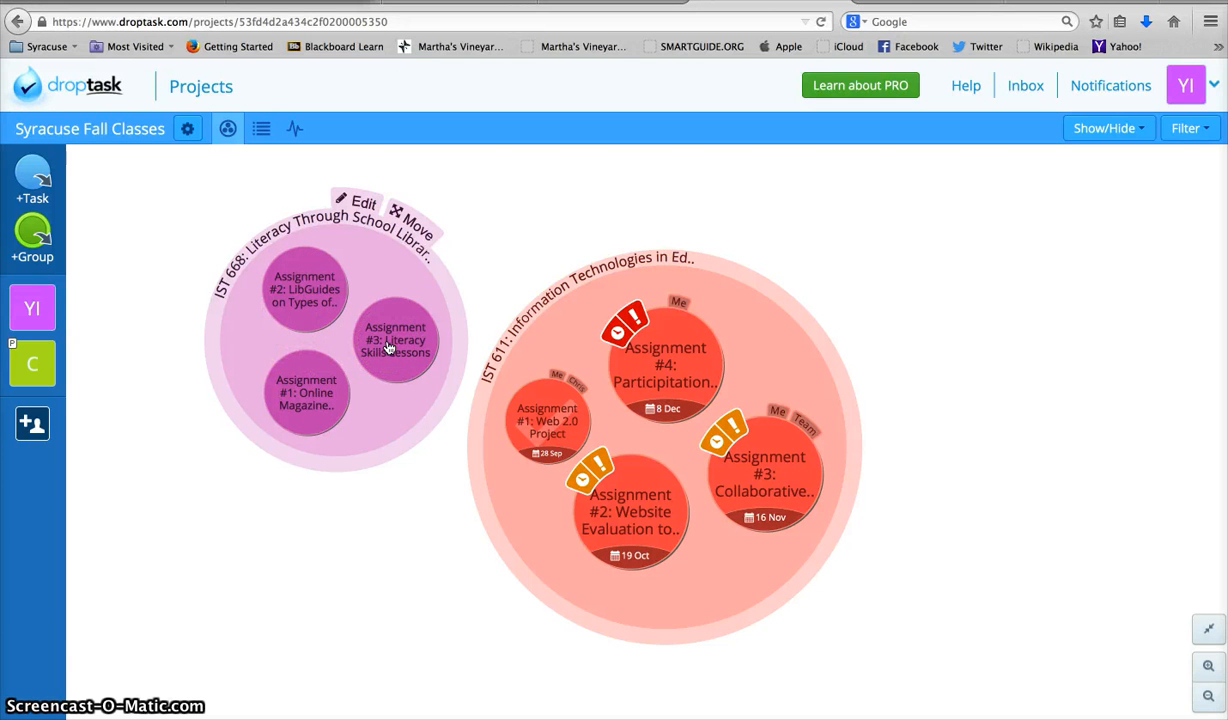
pyautogui.click(308, 379)
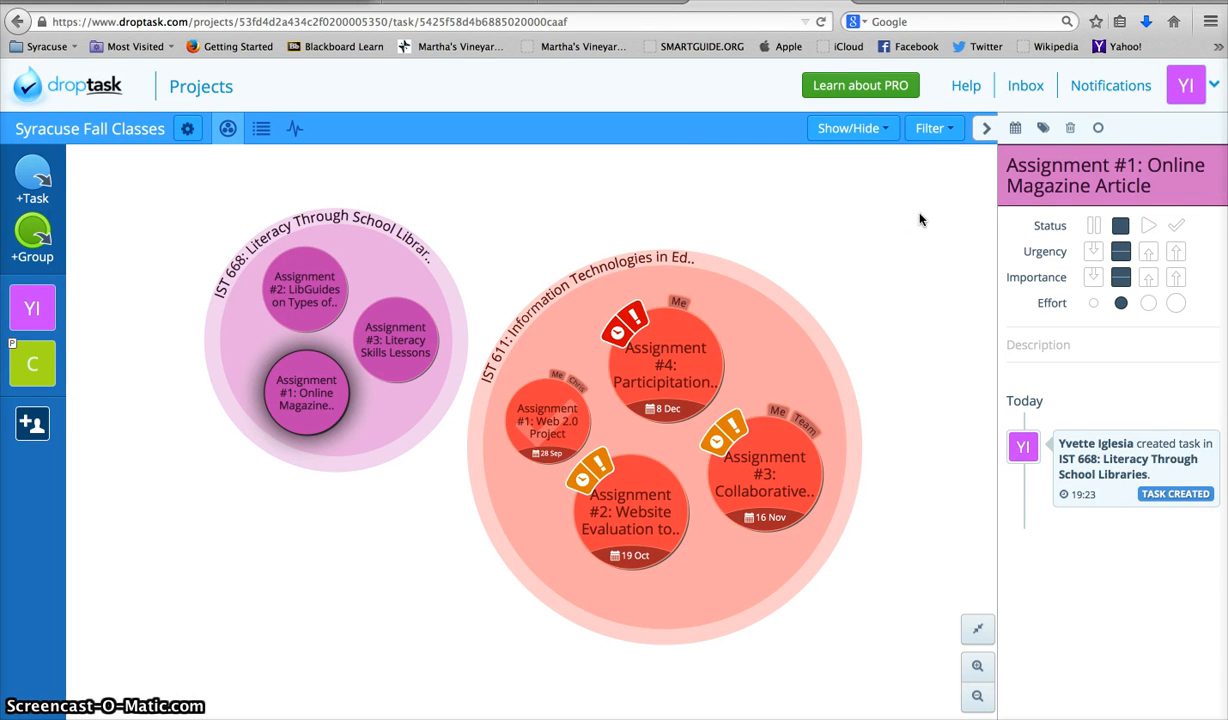
pyautogui.click(1015, 130)
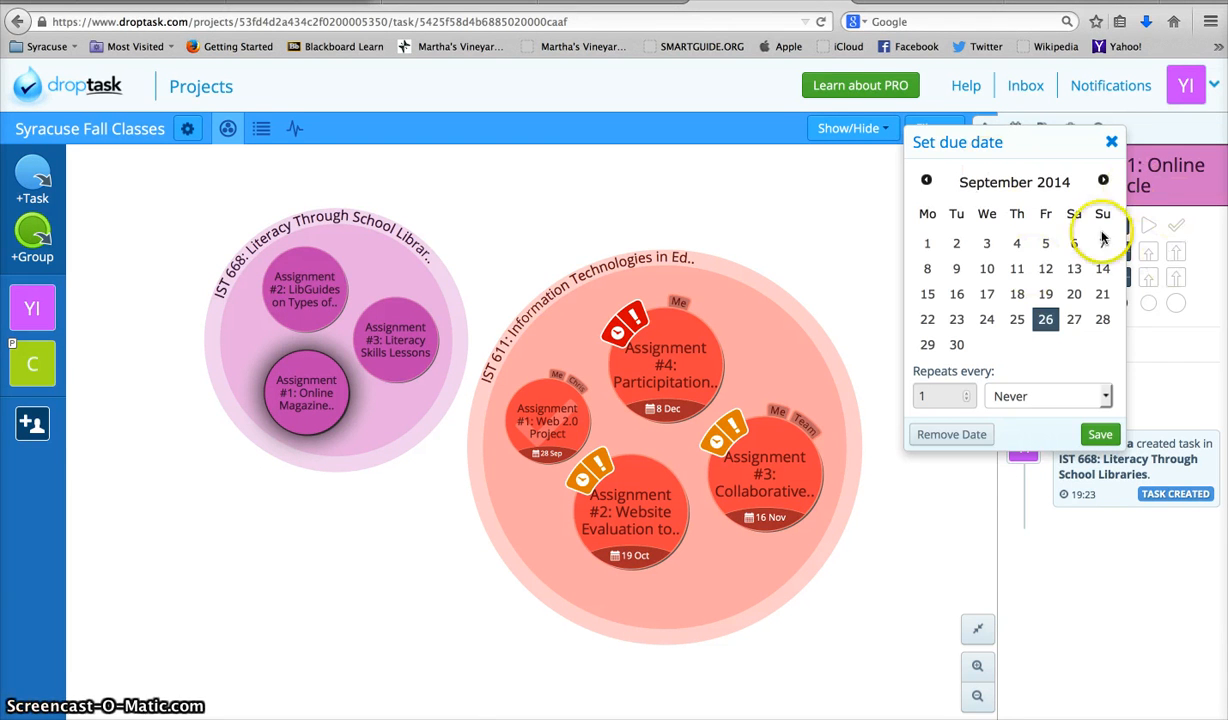
pyautogui.click(1102, 319)
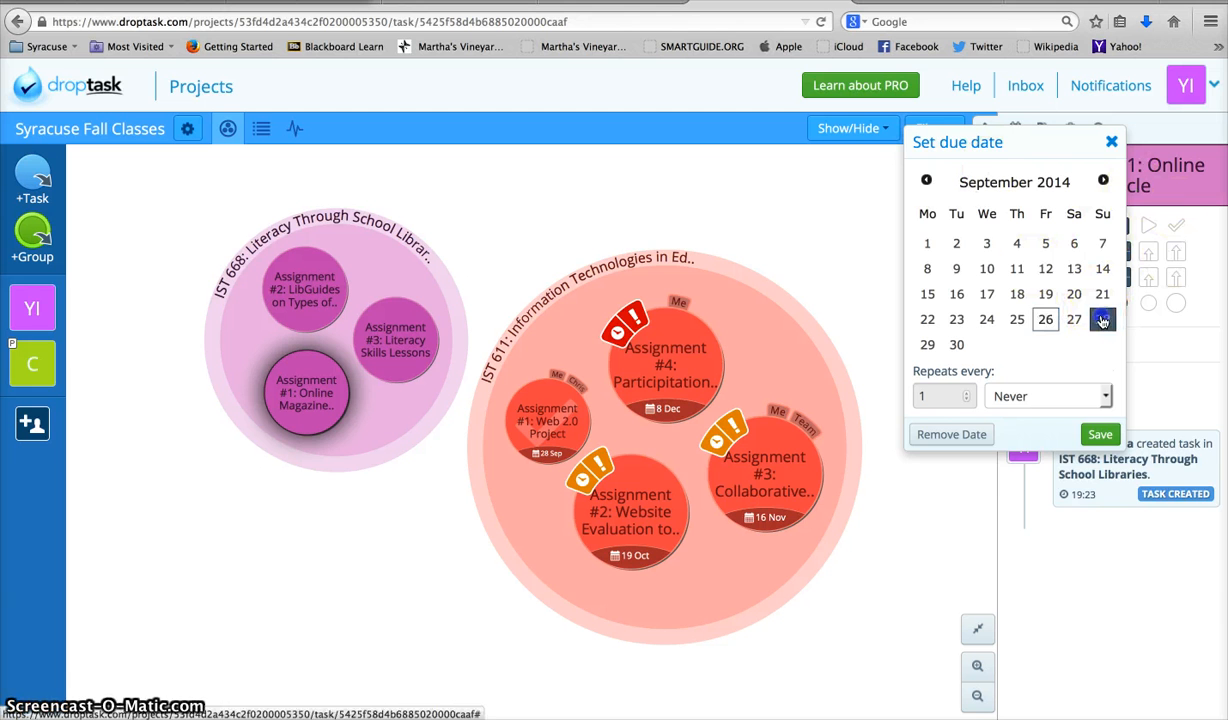
pyautogui.click(1100, 436)
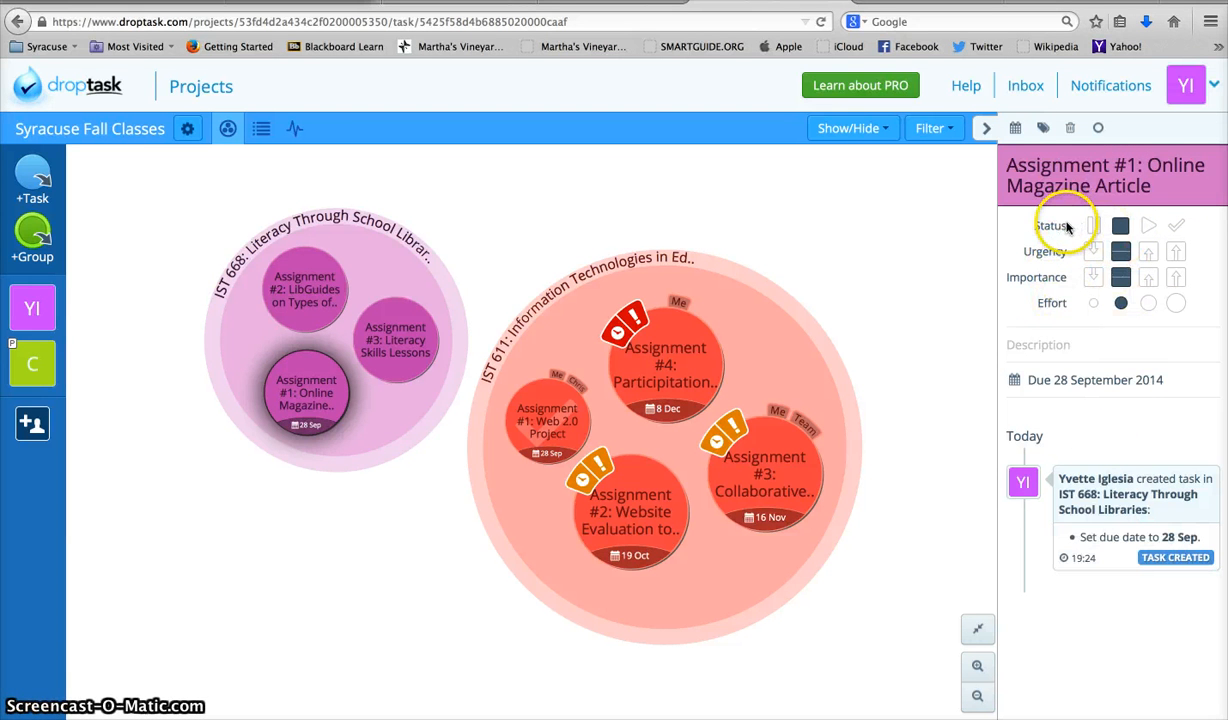
# - Set the Online Magazine Article task's status to In Progress and its effort to Small
pyautogui.click(1148, 226)
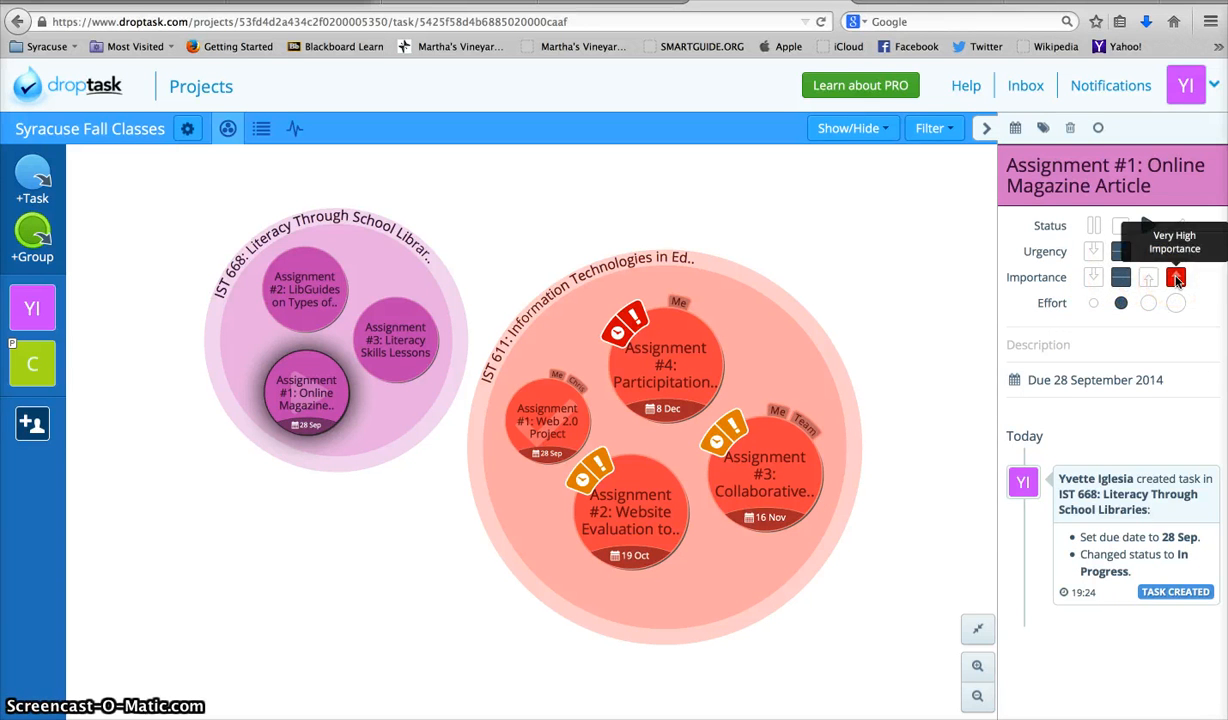
pyautogui.click(1094, 305)
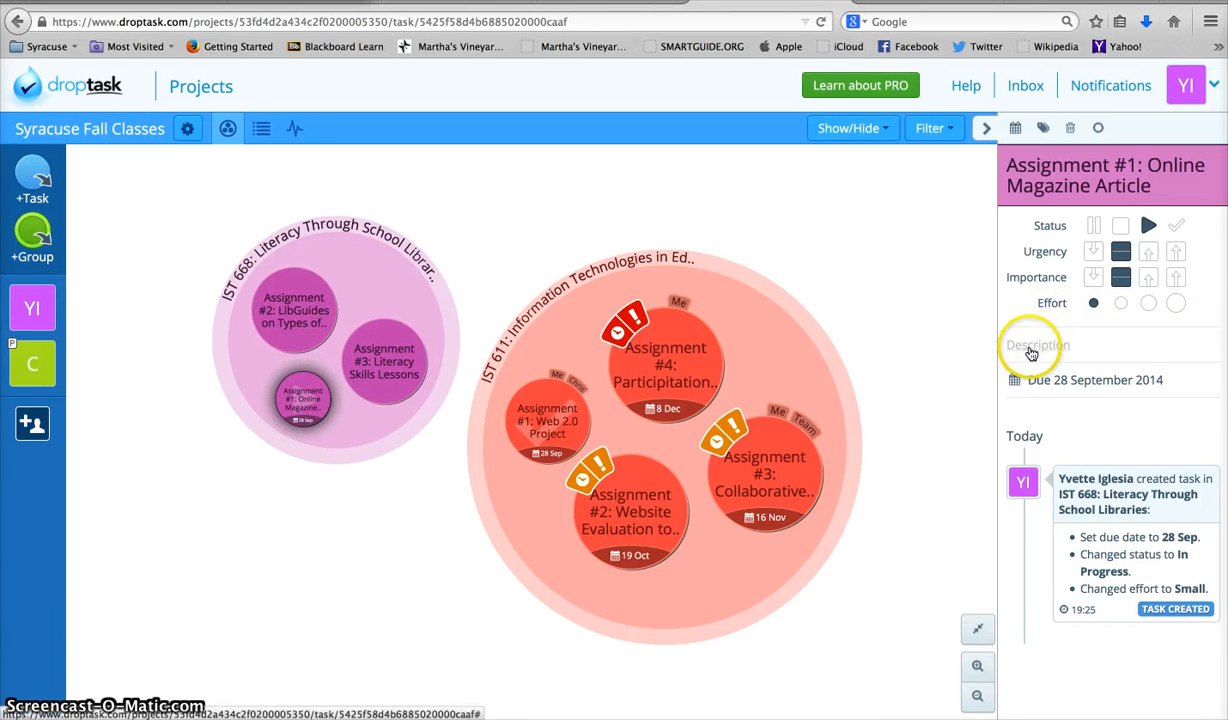
# - Give the Online Magazine Article task the description "Create Issue Article" and the tag "Me"
pyautogui.click(1030, 348)
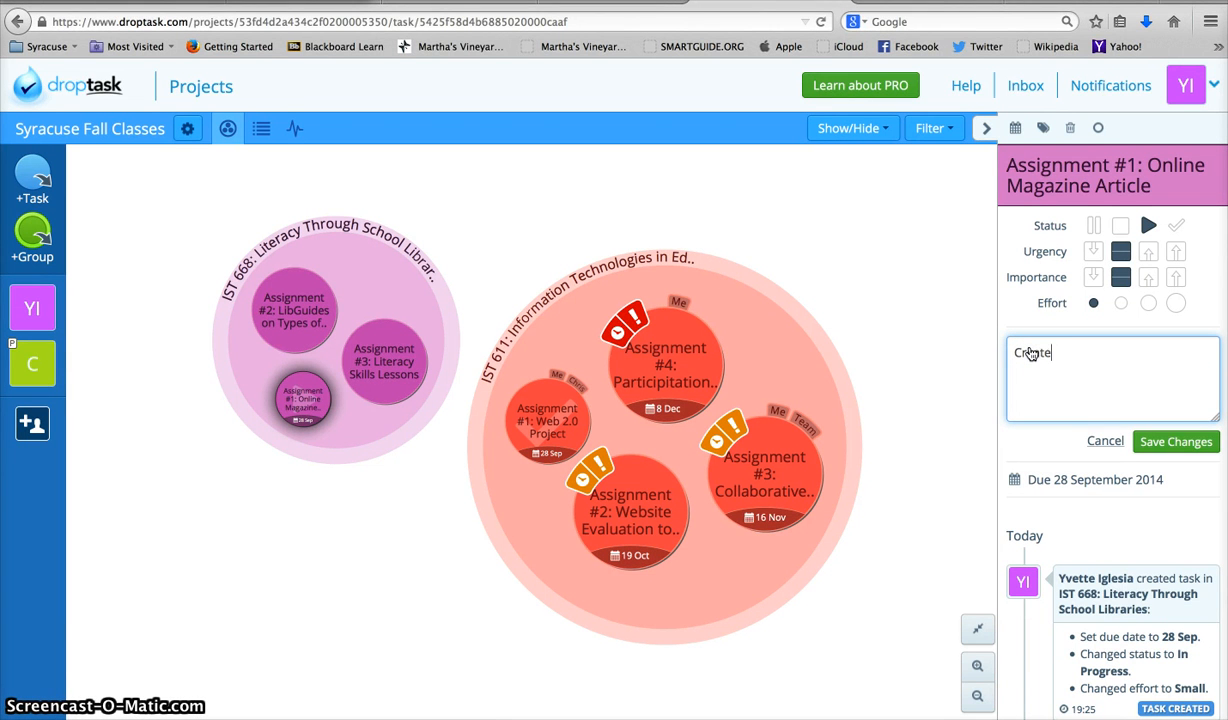
pyautogui.write('Create Issue Article')
pyautogui.click(1172, 442)
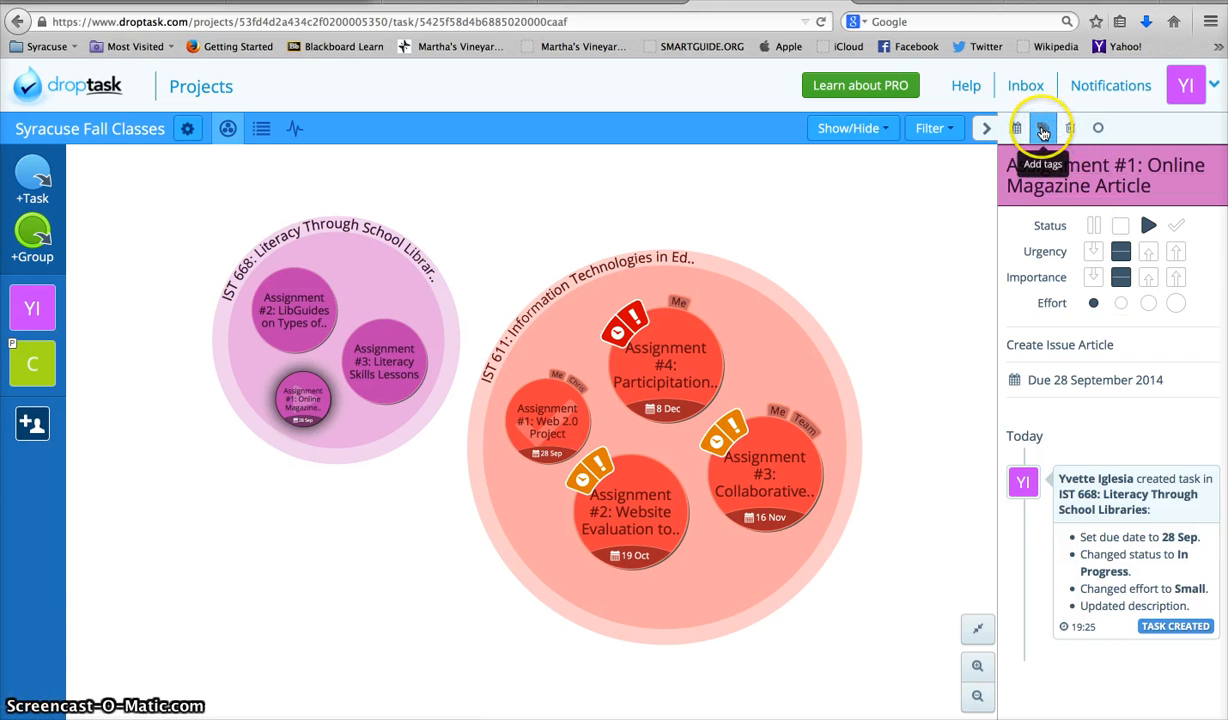
pyautogui.click(1043, 133)
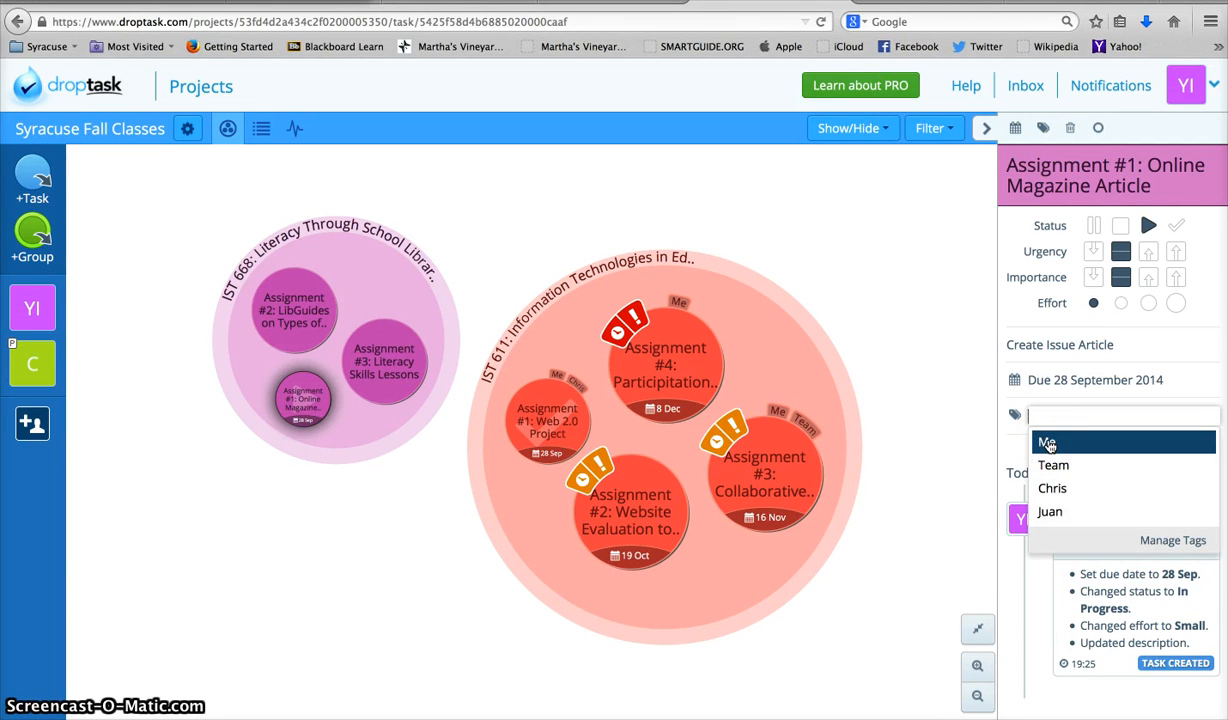
pyautogui.click(1048, 445)
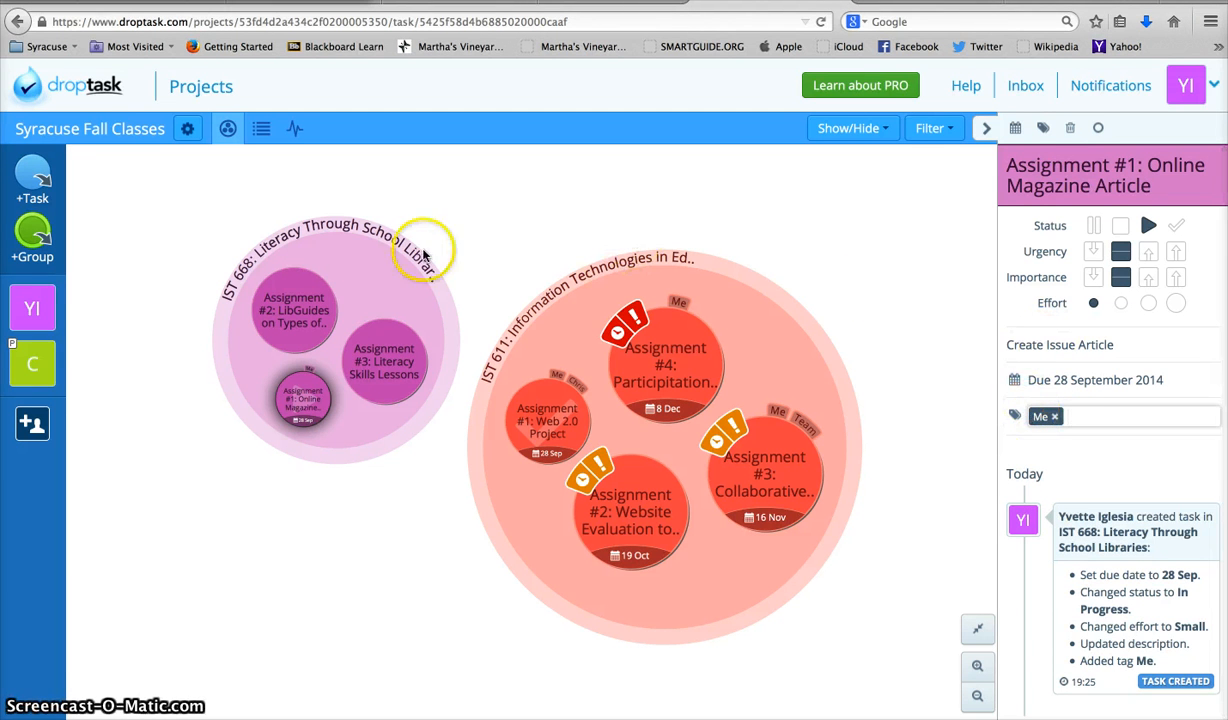
# - Set the due date of the IST 668 task "Assignment #2: LibGuides on Types of Literacy" to 2 November 2014
pyautogui.click(297, 311)
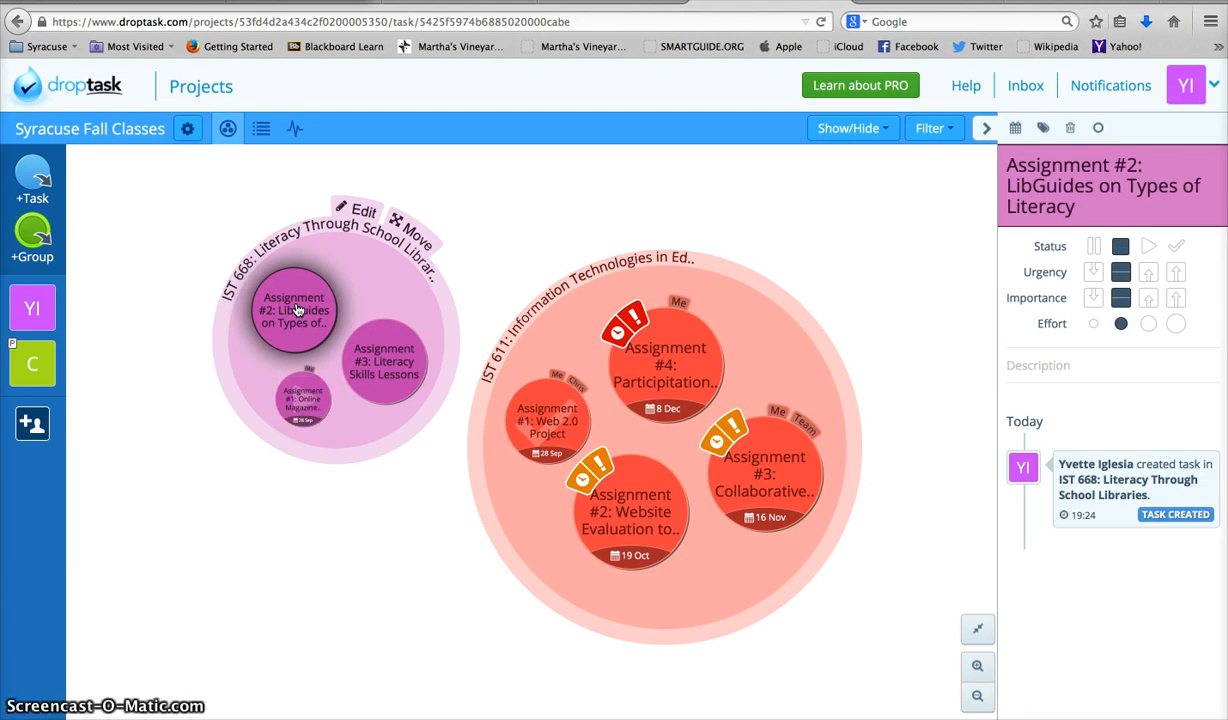
pyautogui.click(1015, 130)
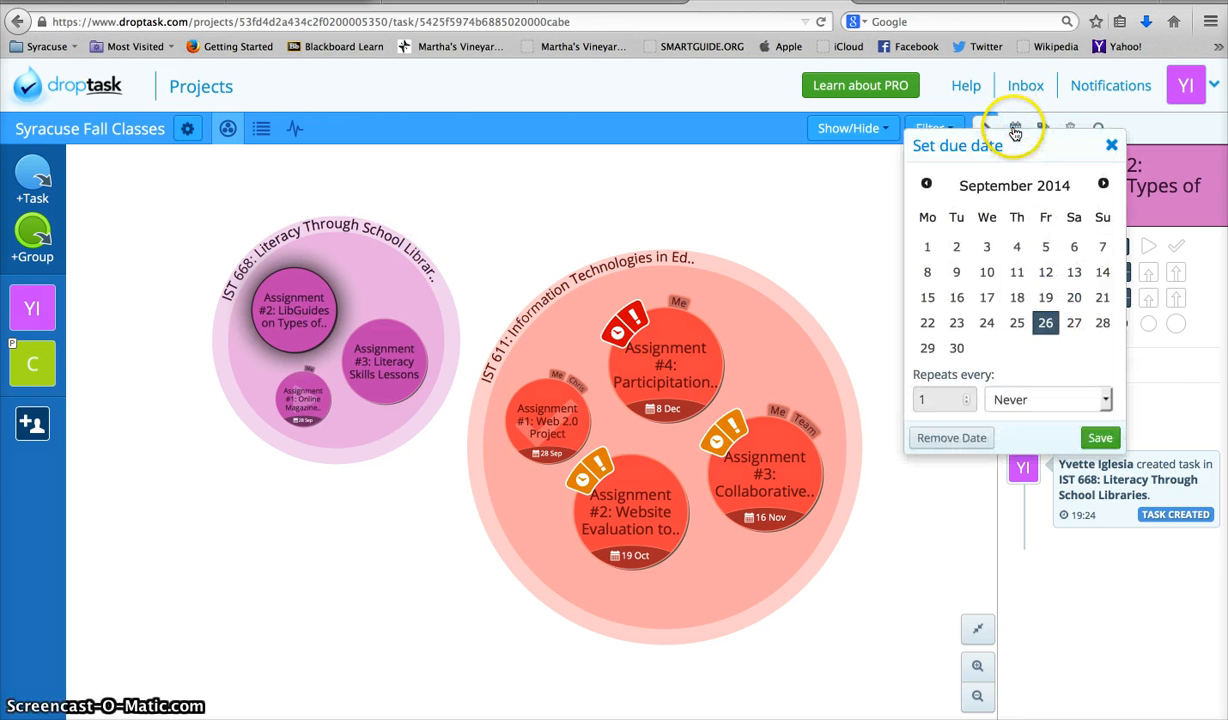
pyautogui.click(1103, 183)
pyautogui.click(1103, 183)
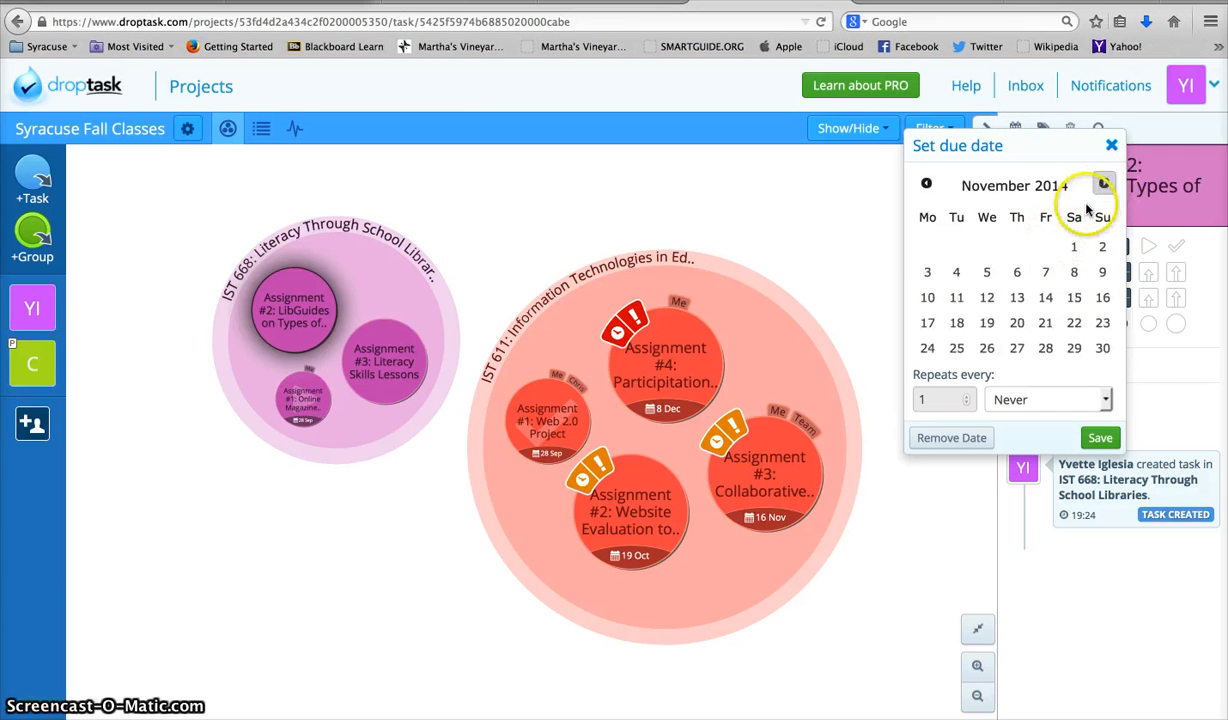
pyautogui.click(1102, 248)
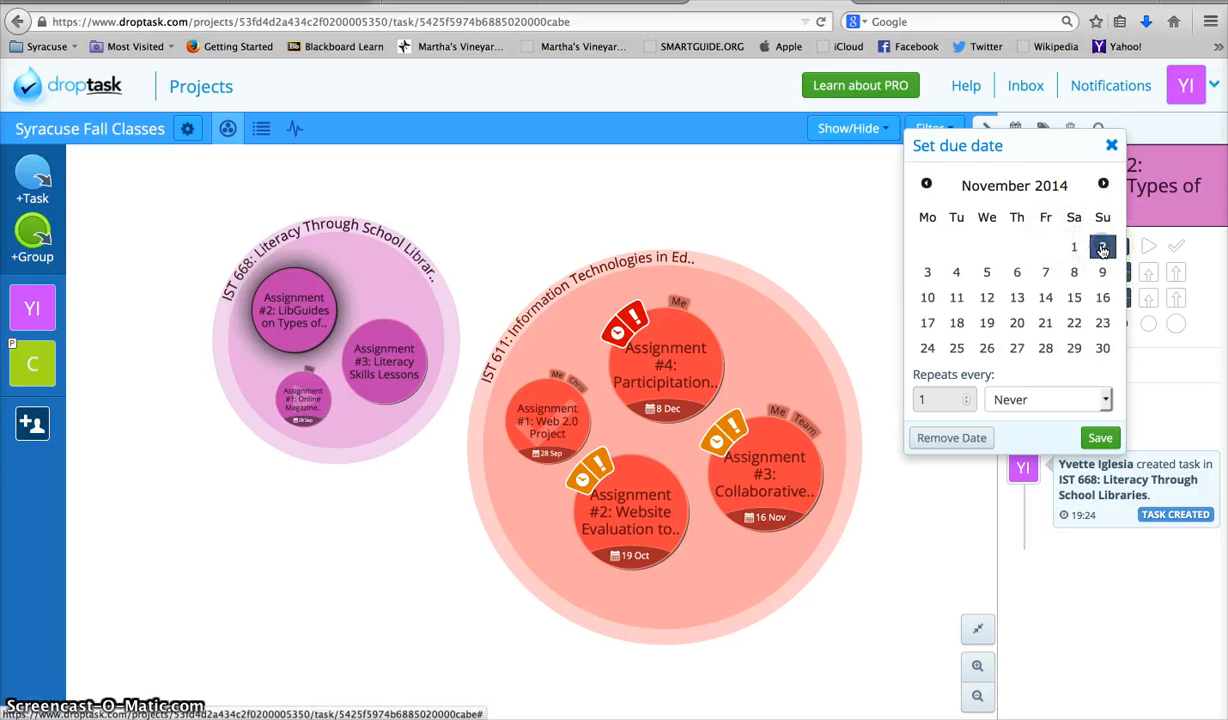
pyautogui.click(1097, 439)
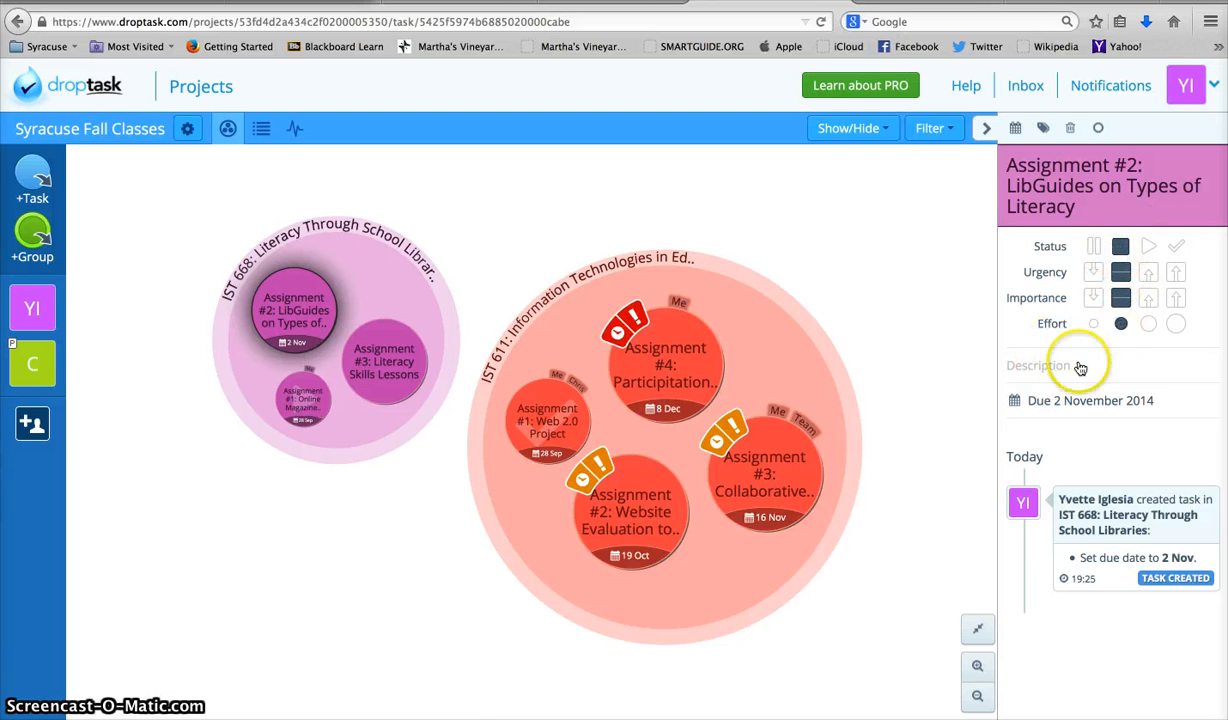
# - Give the LibGuides task the description "Create Literacy LibGuide" and add the two tags that are people's first names
pyautogui.click(1049, 368)
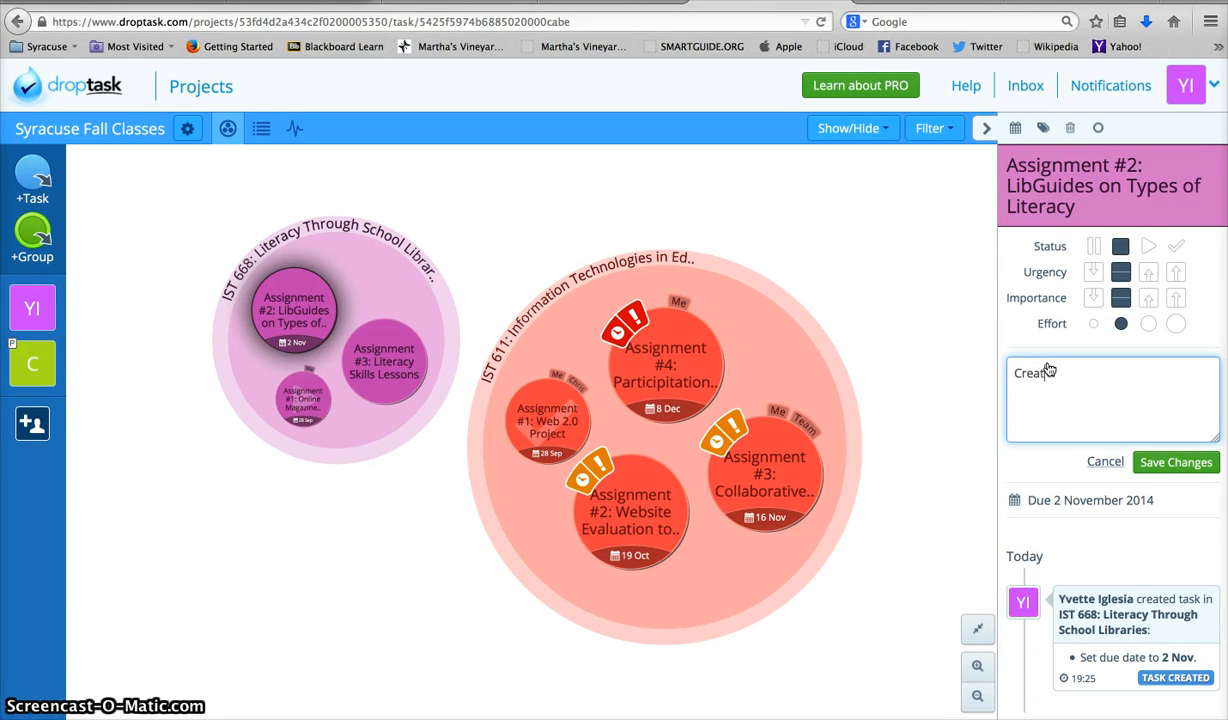
pyautogui.write('Create Literacy LibGuide')
pyautogui.click(1168, 462)
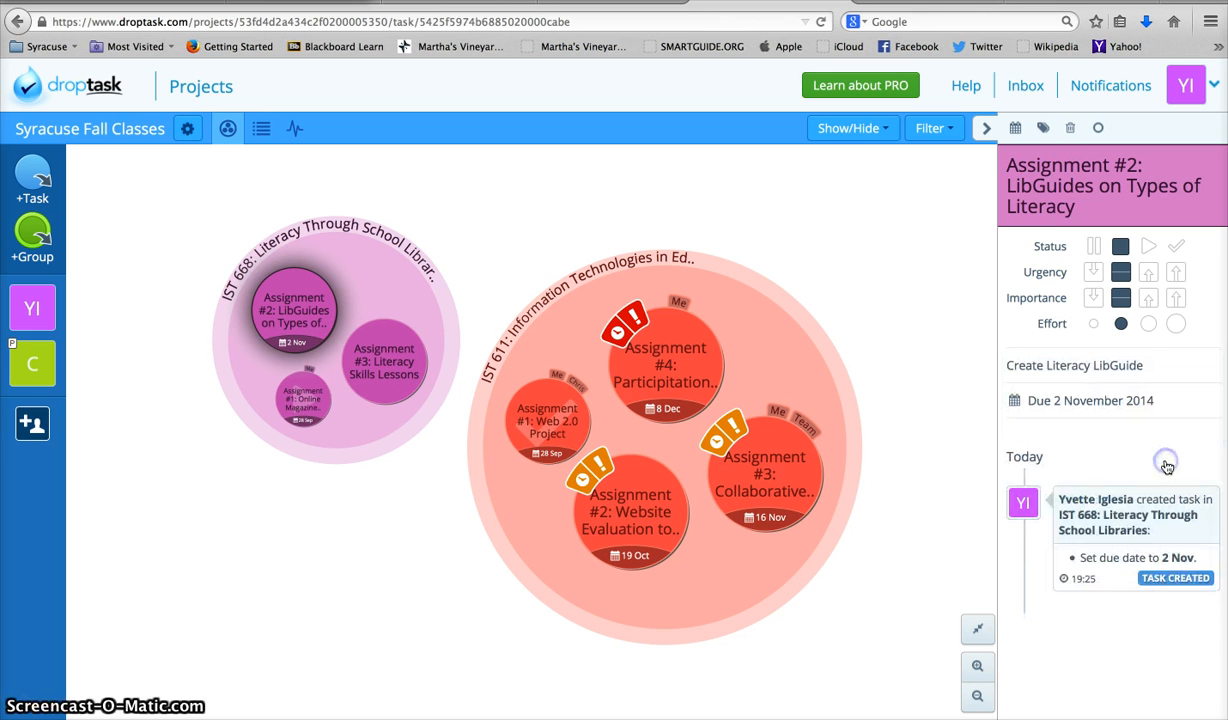
pyautogui.click(1043, 131)
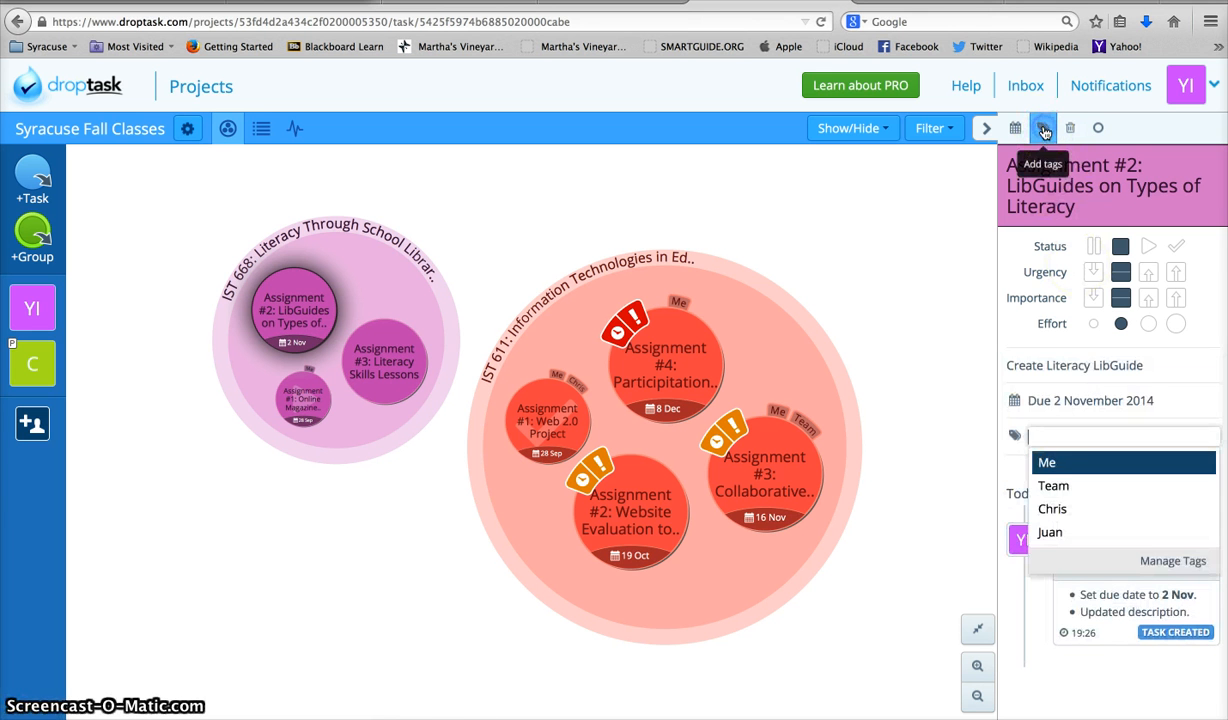
pyautogui.click(1063, 510)
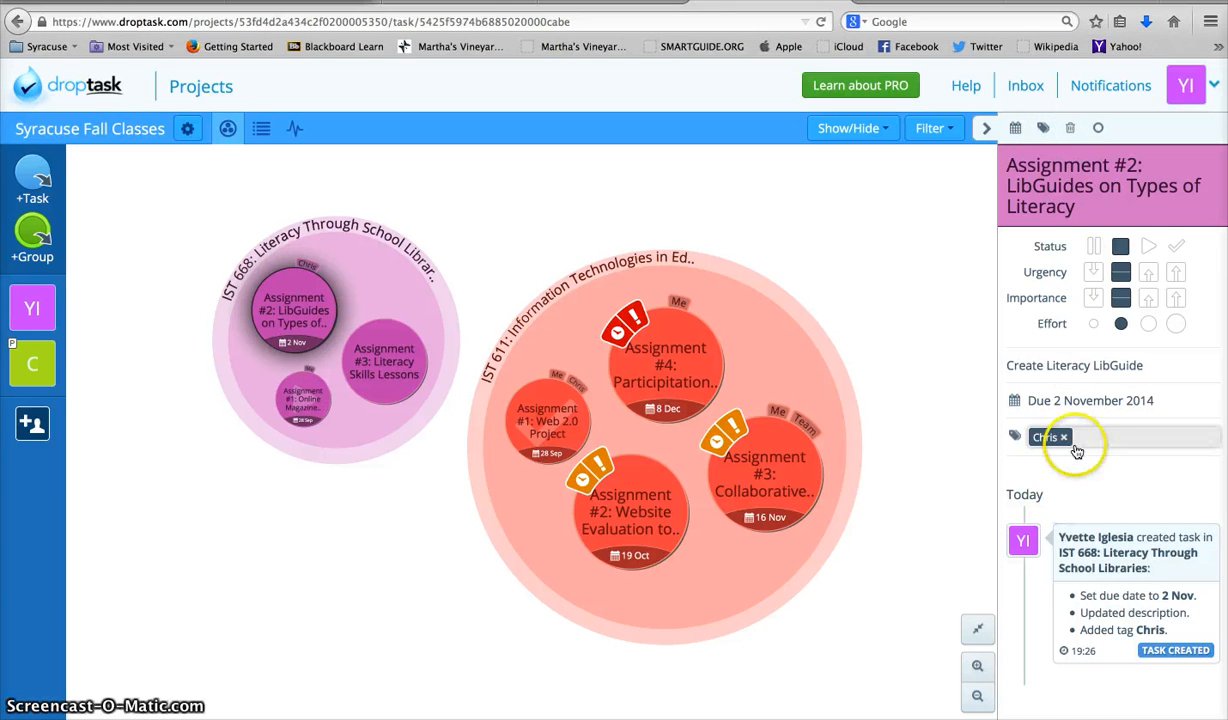
pyautogui.click(1043, 128)
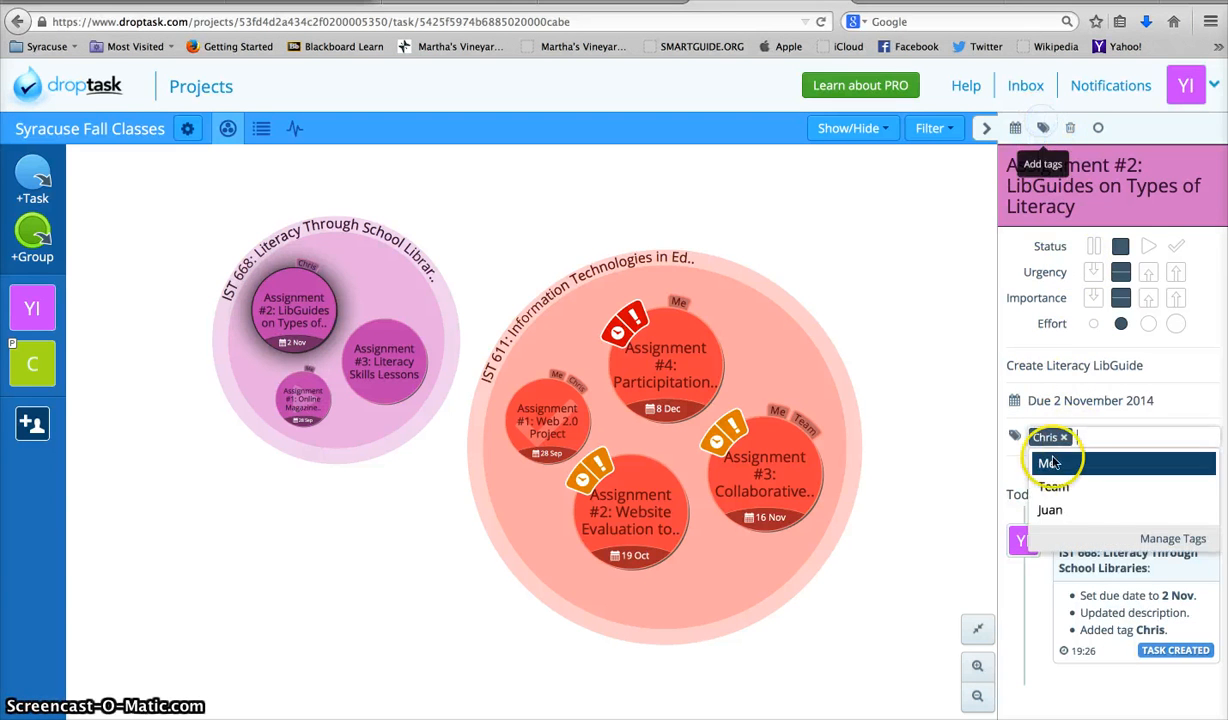
pyautogui.click(1050, 509)
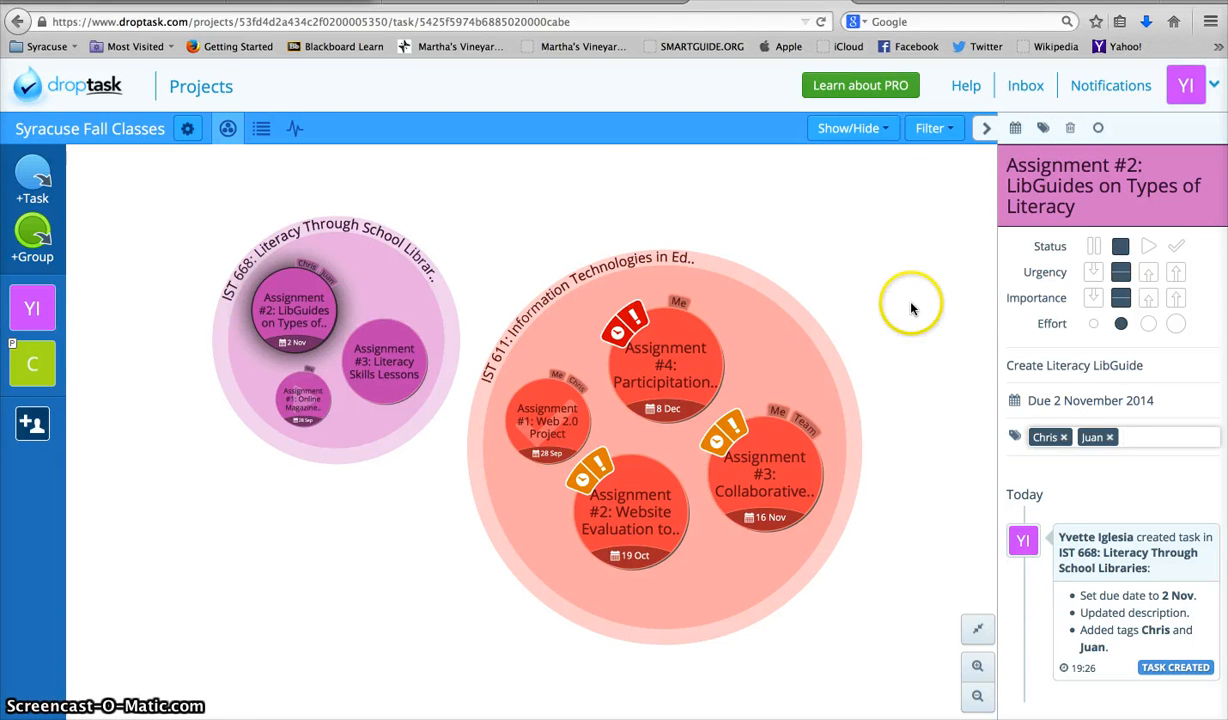
# - Give the task "Assignment #3: Literacy Skills Lessons" the due date 5 December 2014 and the description "Plan Literacy Skill Lesson"
pyautogui.click(358, 353)
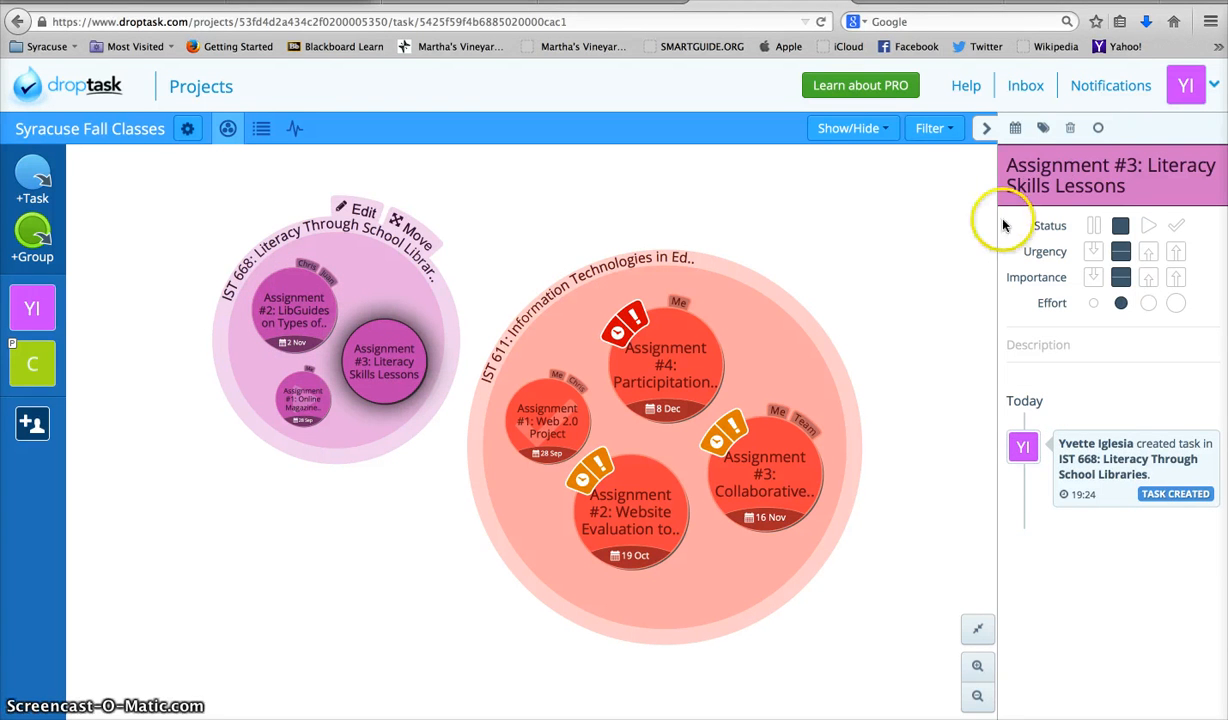
pyautogui.click(1016, 129)
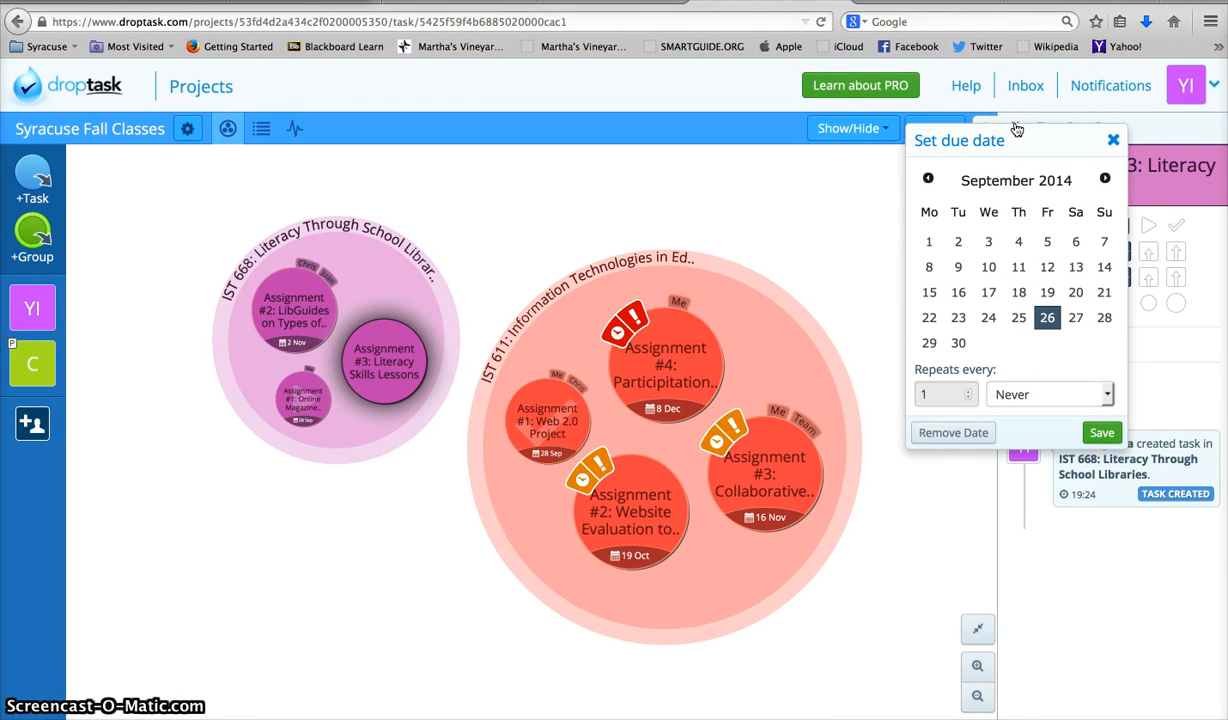
pyautogui.click(1105, 178)
pyautogui.click(1105, 178)
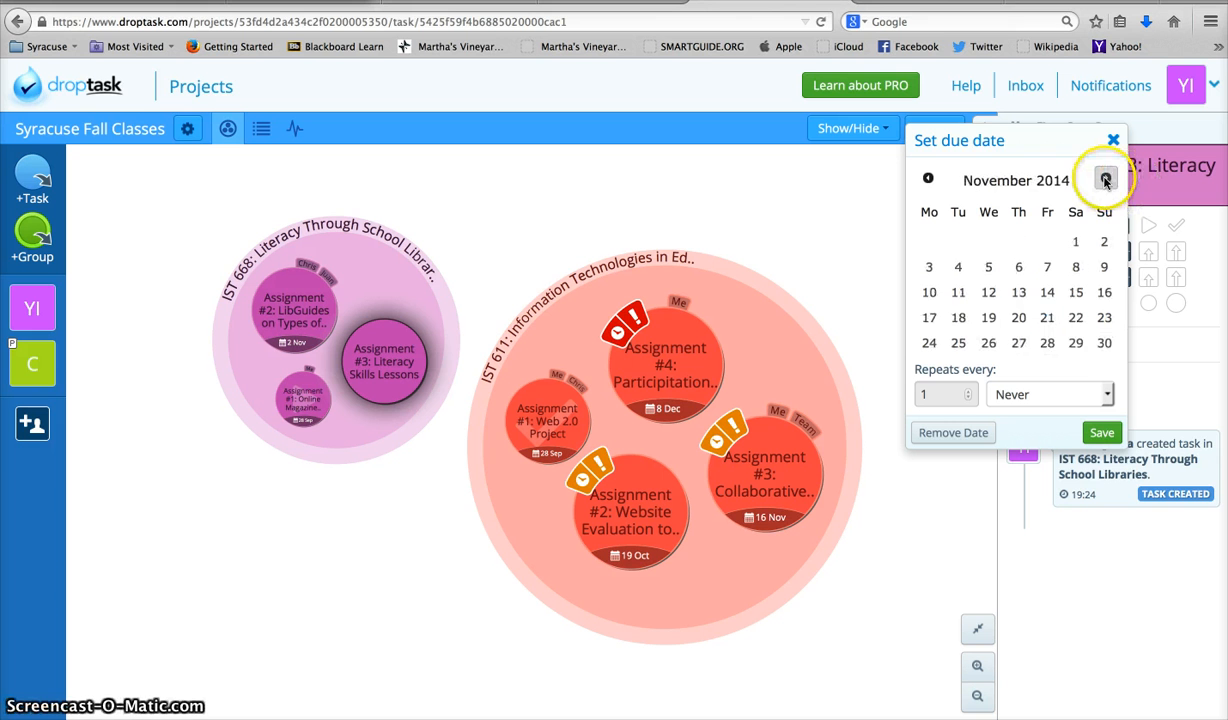
pyautogui.click(1105, 178)
pyautogui.click(1047, 241)
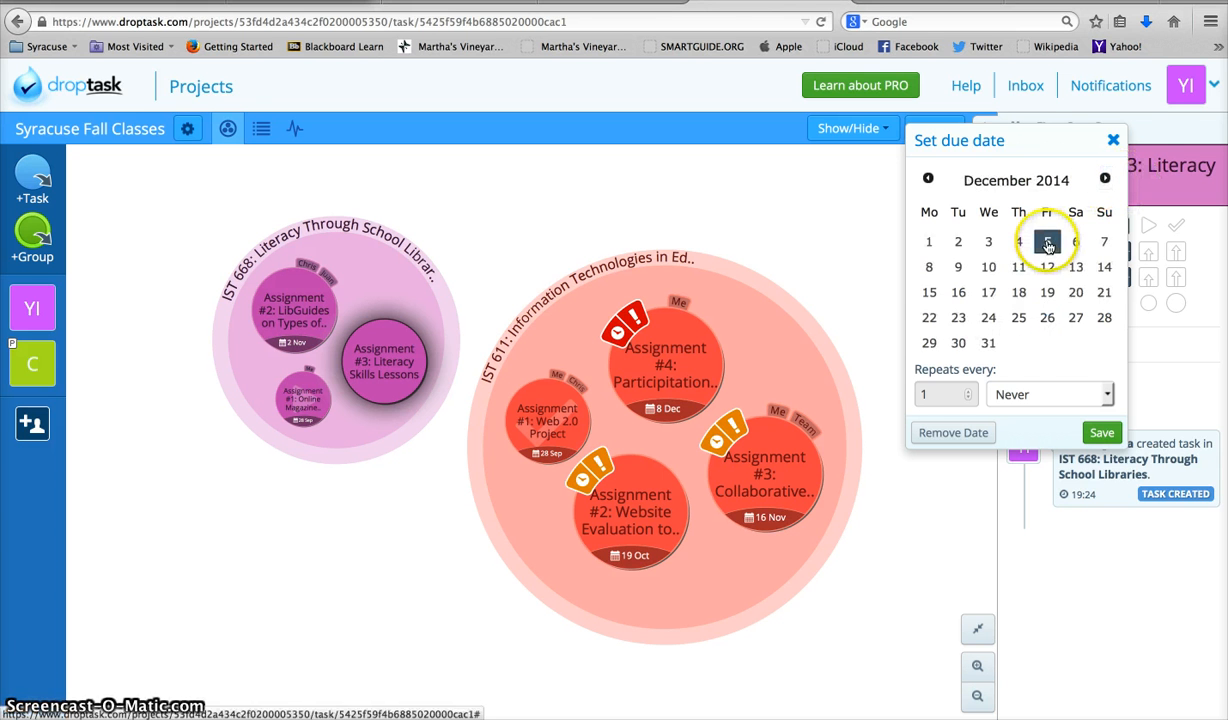
pyautogui.click(1101, 432)
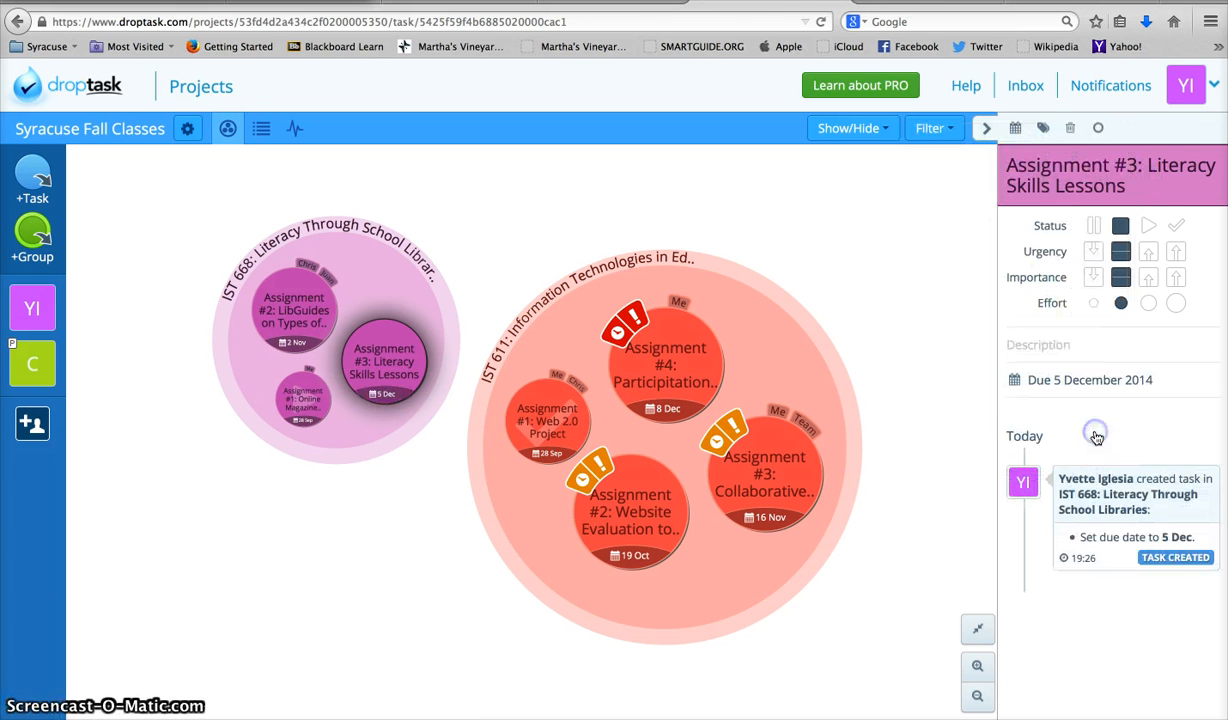
pyautogui.click(1040, 345)
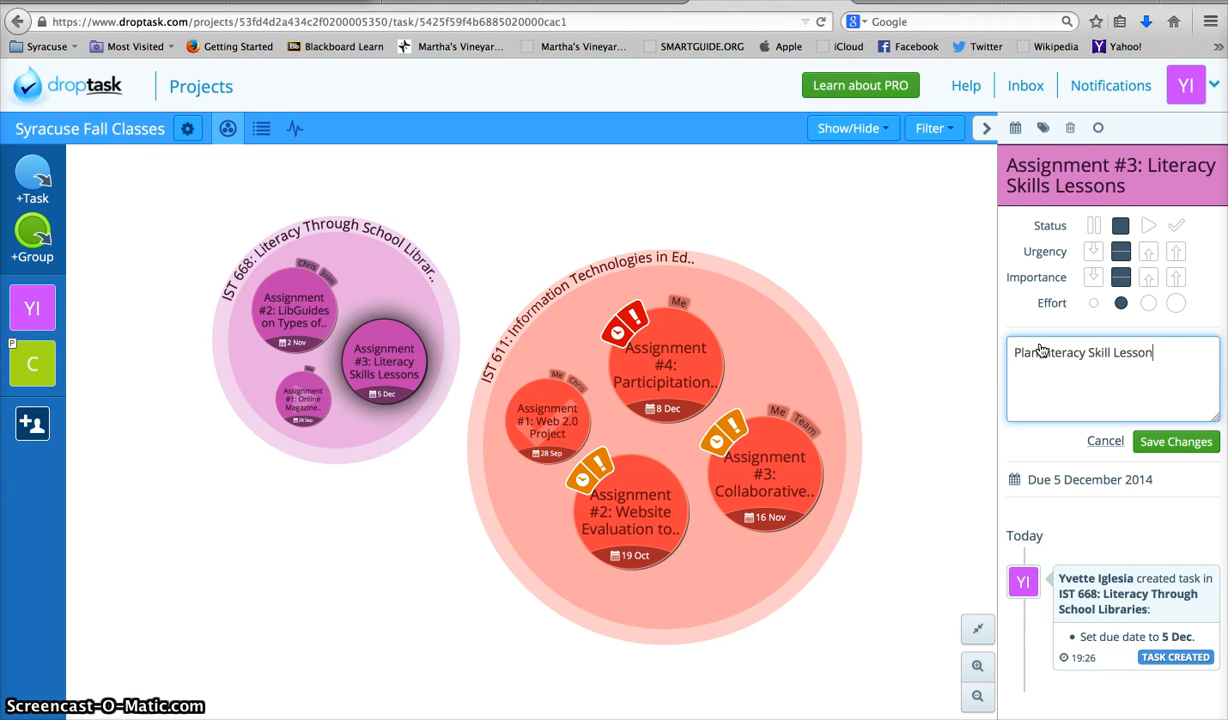
pyautogui.click(1170, 441)
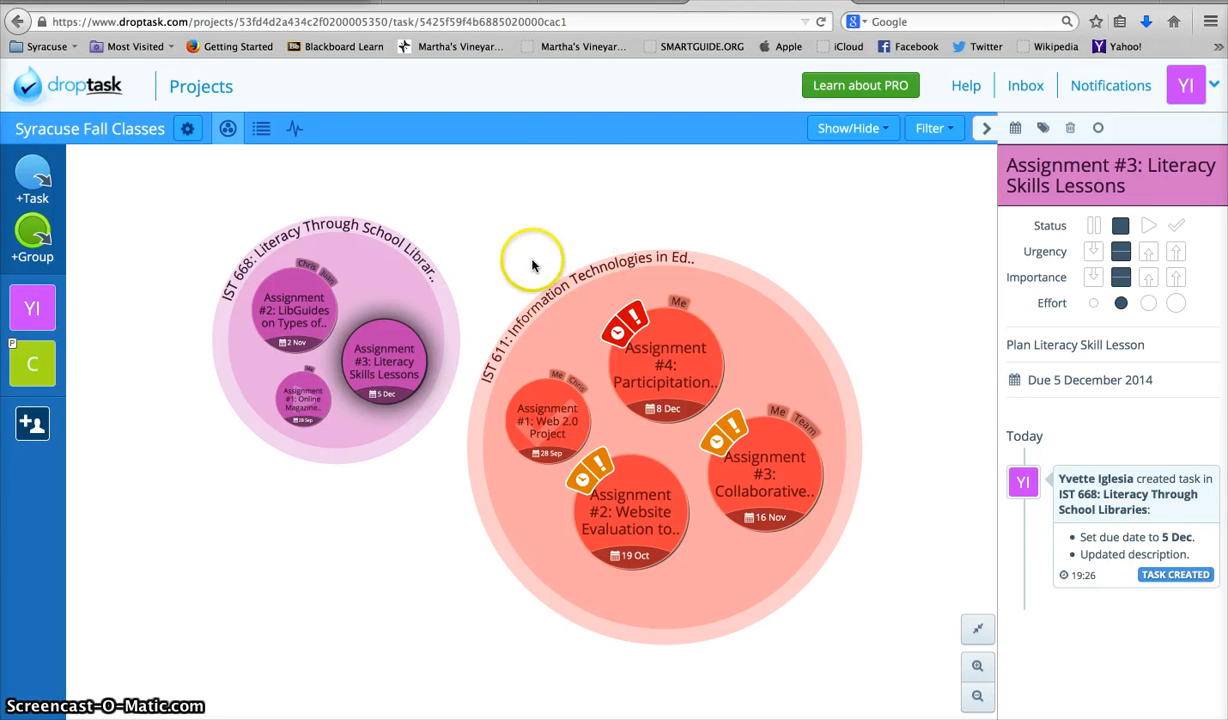
# - Delete the task "Assignment #3: Literacy Skills Lessons" from the IST 668 group
pyautogui.moveTo(376, 279)
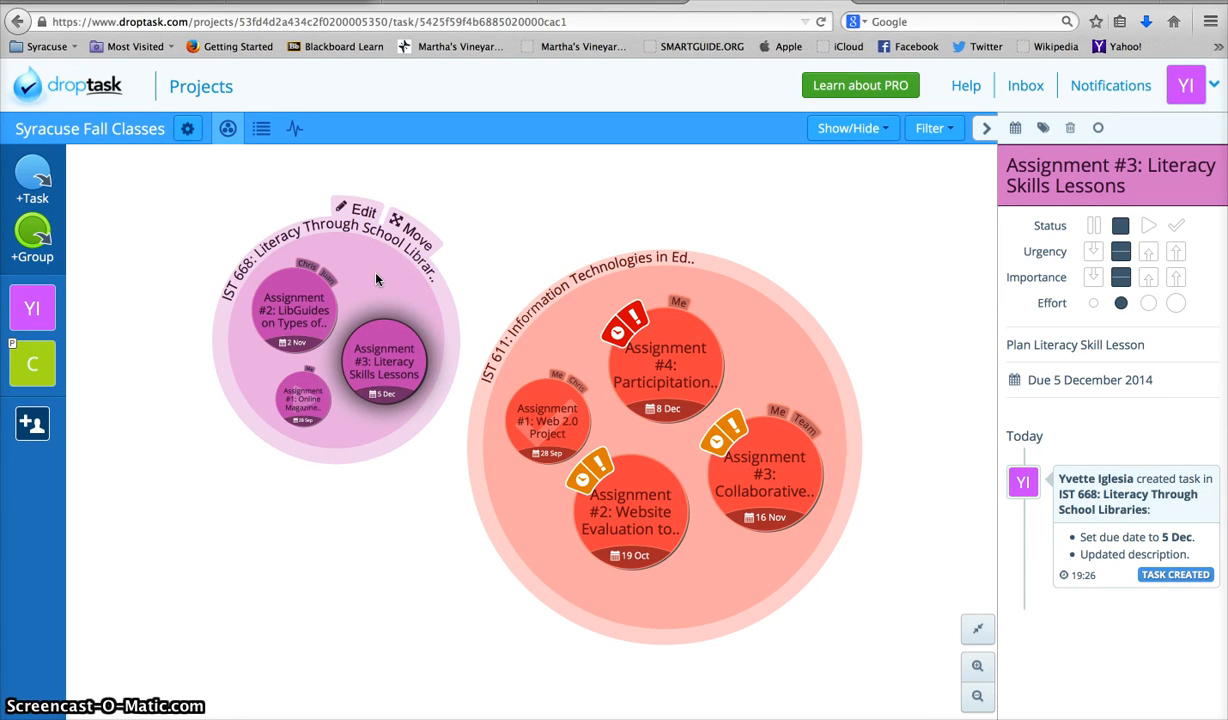
pyautogui.click(383, 362)
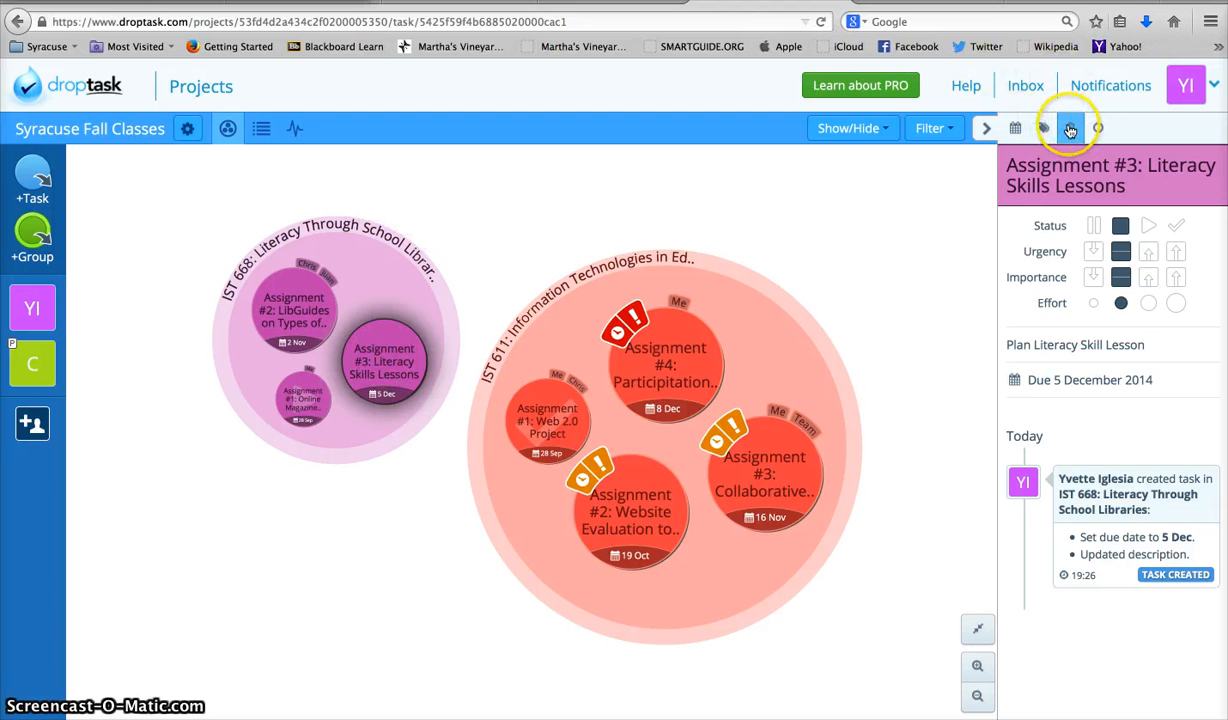
pyautogui.click(1070, 128)
pyautogui.click(652, 189)
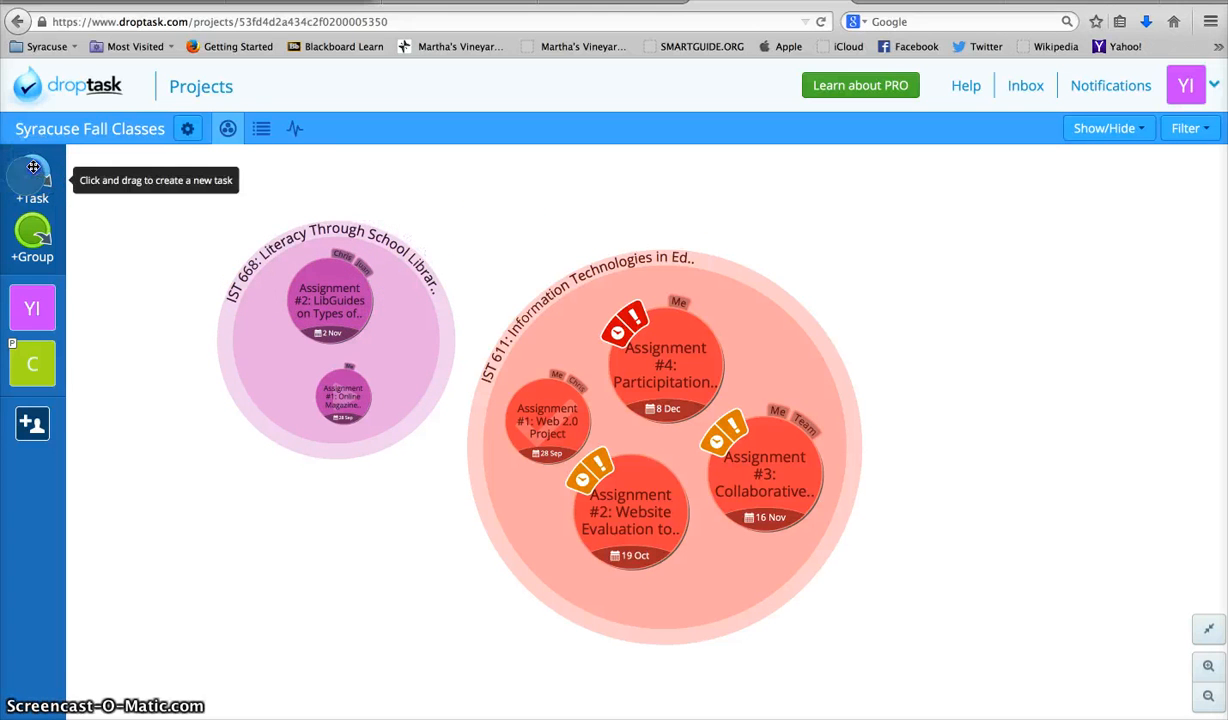
# - Create a task titled "Assignment #3:" on the empty canvas outside both groups
pyautogui.moveTo(33, 170); pyautogui.dragTo(161, 225)
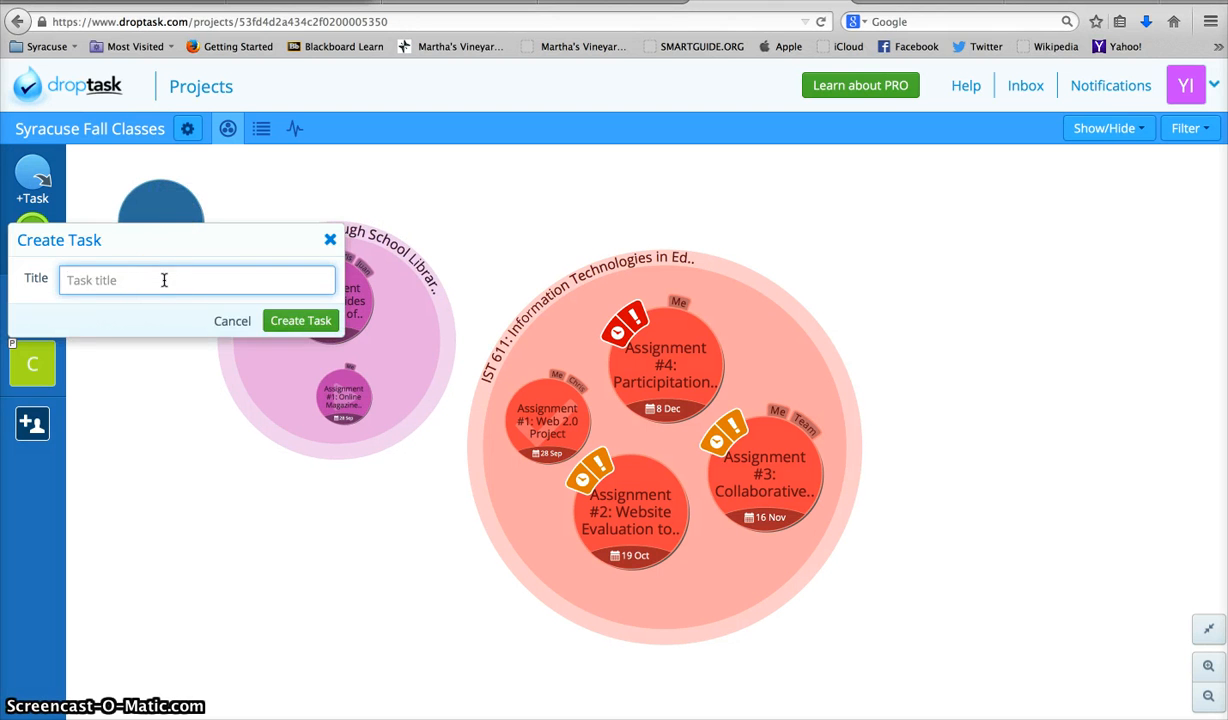
pyautogui.write('Ass')
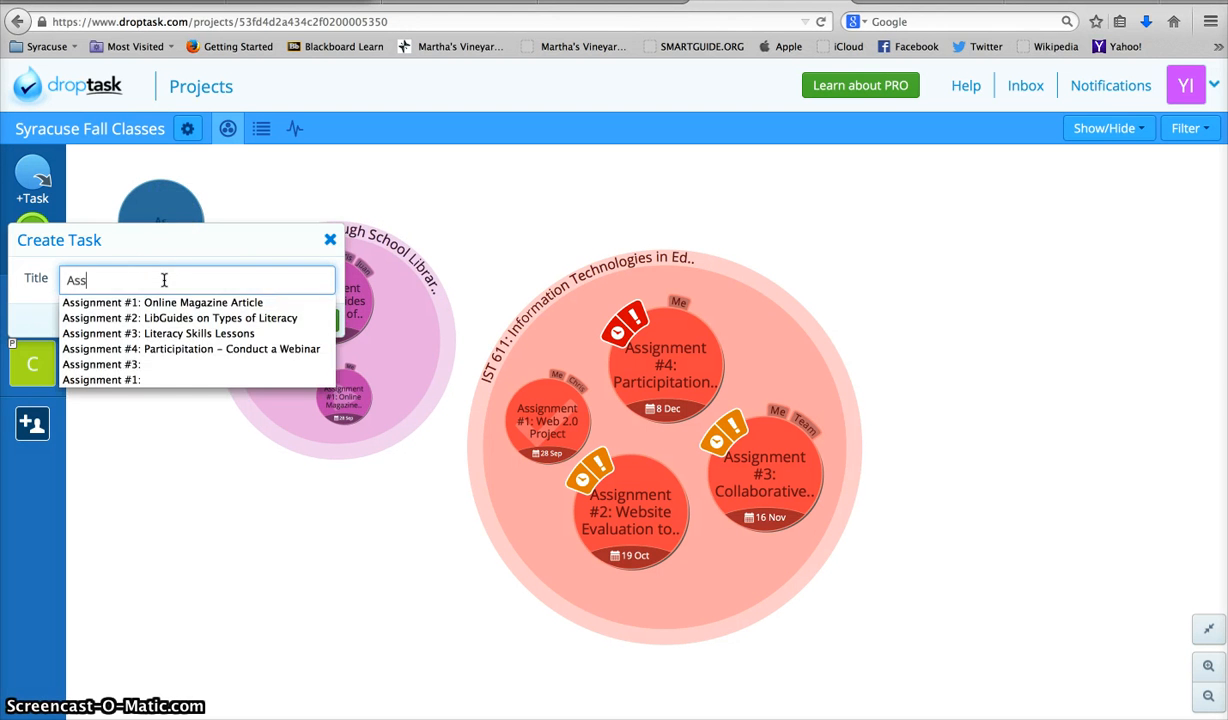
pyautogui.click(107, 368)
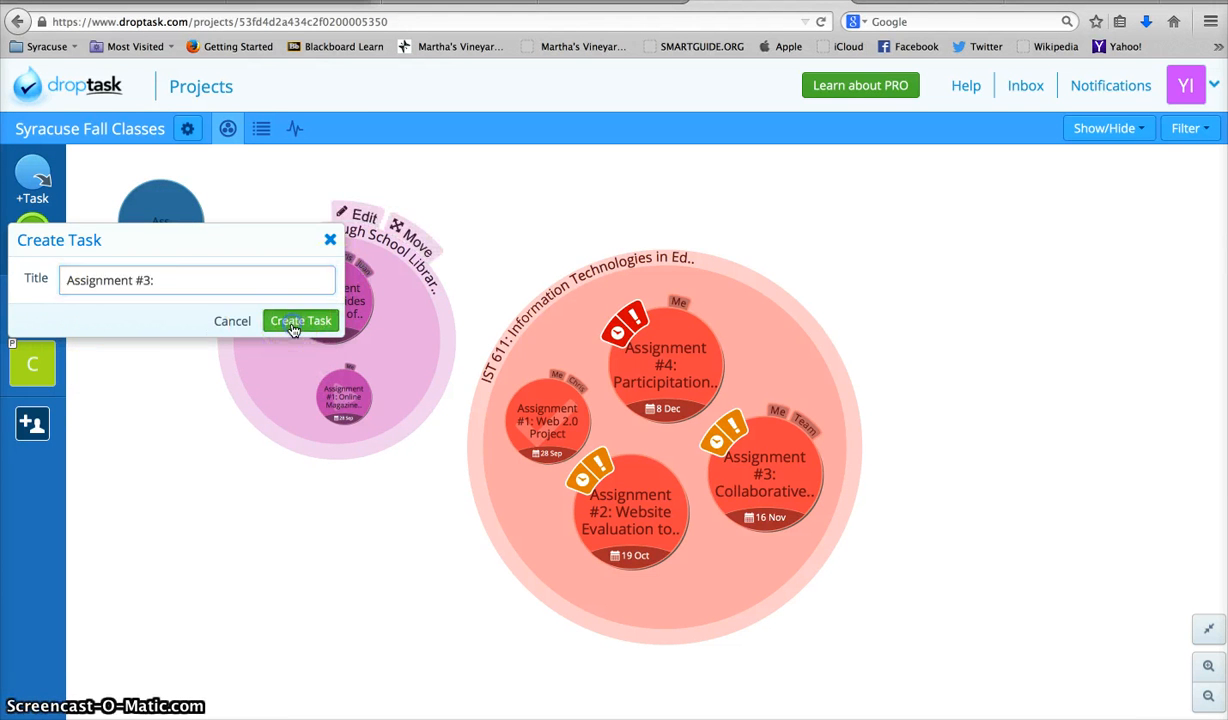
pyautogui.click(293, 328)
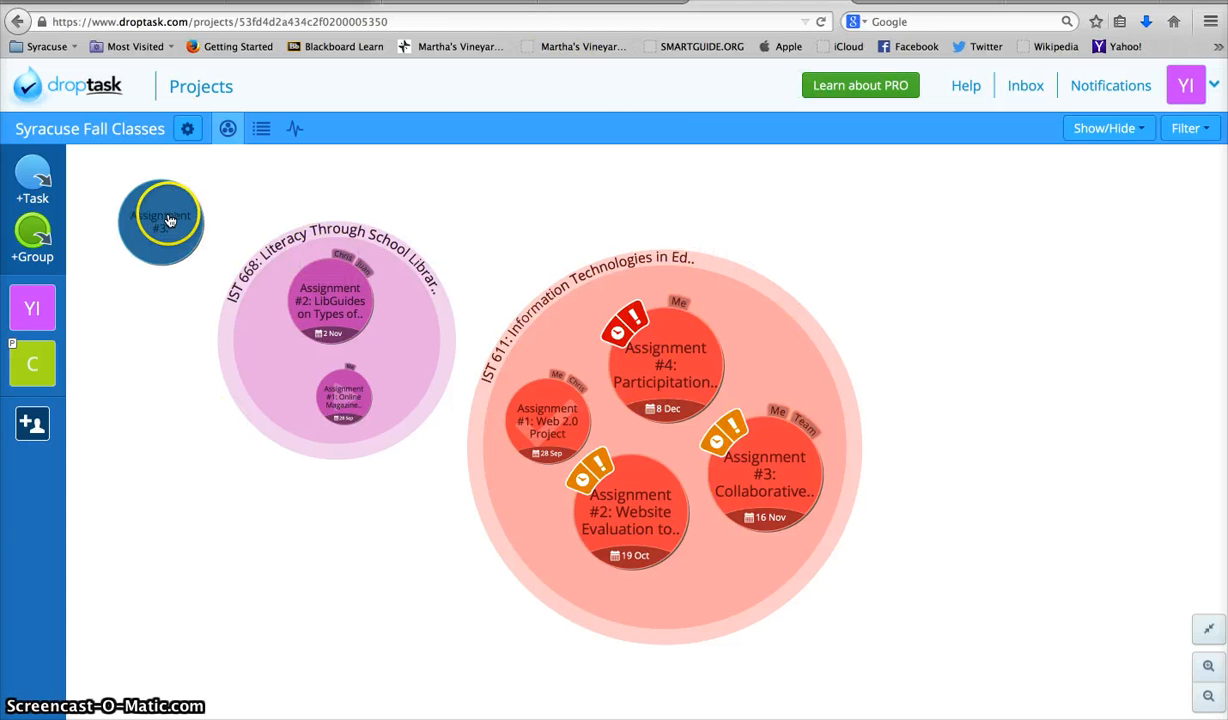
# - Move the ungrouped "Assignment #3:" task into the IST 611 group and from there into the IST 668 group
pyautogui.moveTo(342, 150); pyautogui.dragTo(808, 354)
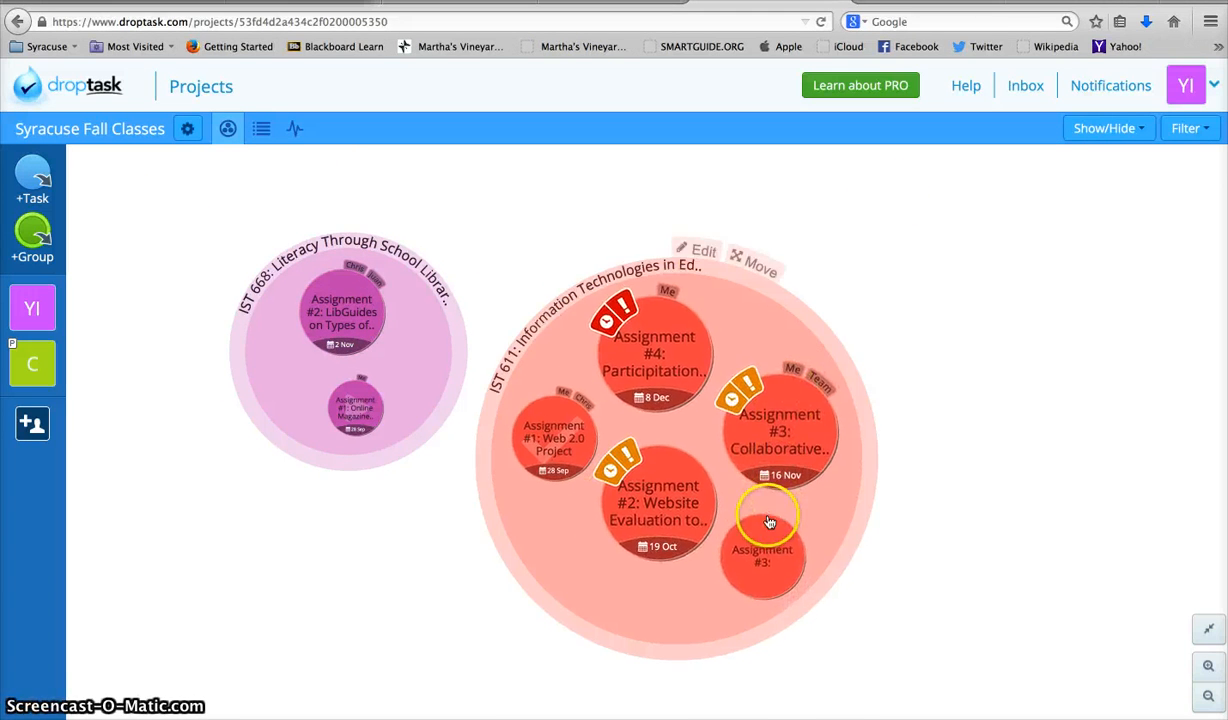
pyautogui.moveTo(762, 557); pyautogui.dragTo(403, 348)
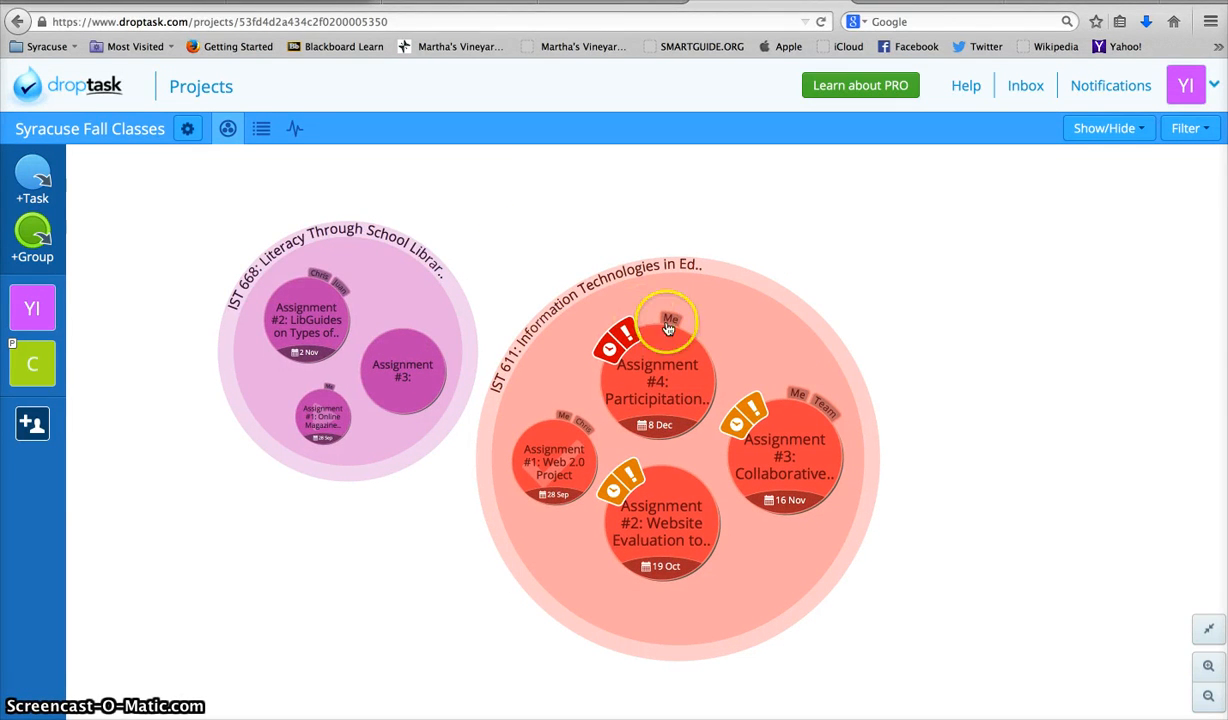
# - Move the whole IST 611 group farther right and slightly up, well away from the IST 668 group
pyautogui.moveTo(735, 265)
pyautogui.moveTo(760, 262); pyautogui.dragTo(978, 250)
pyautogui.moveTo(963, 308); pyautogui.dragTo(1033, 186)
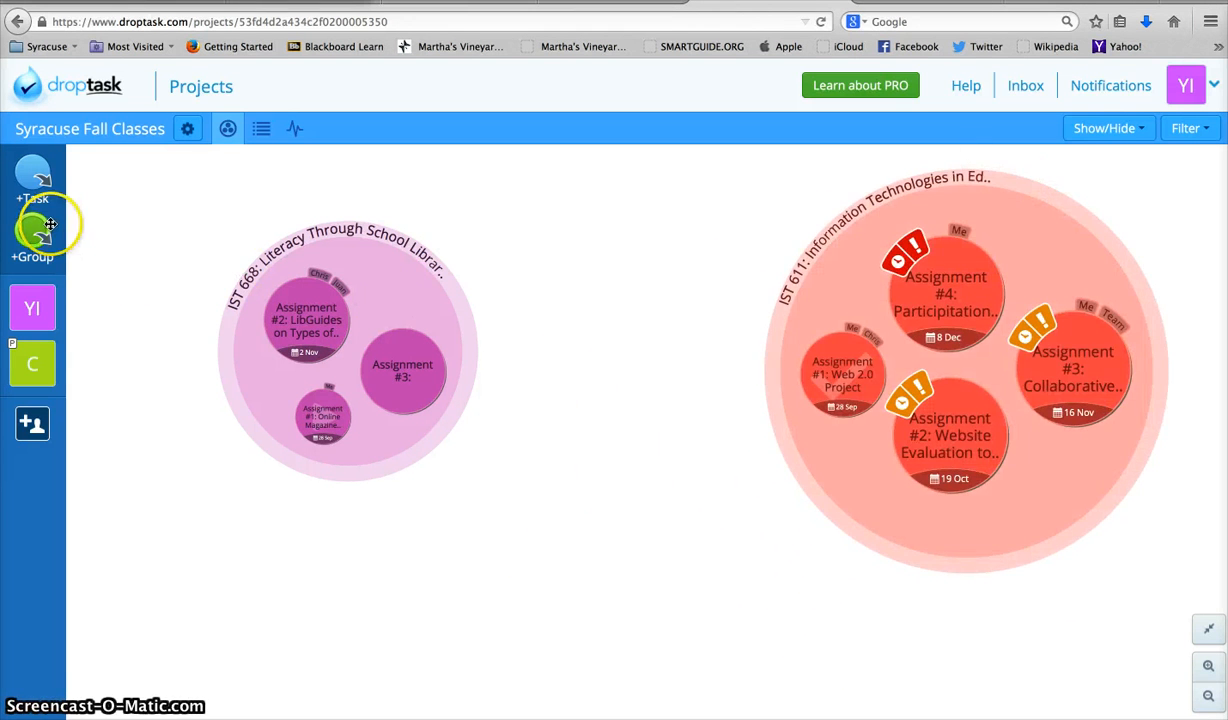
# - Create a lime green group named "Group3" on the canvas to the left of the IST 668 group
pyautogui.moveTo(47, 231); pyautogui.dragTo(164, 364)
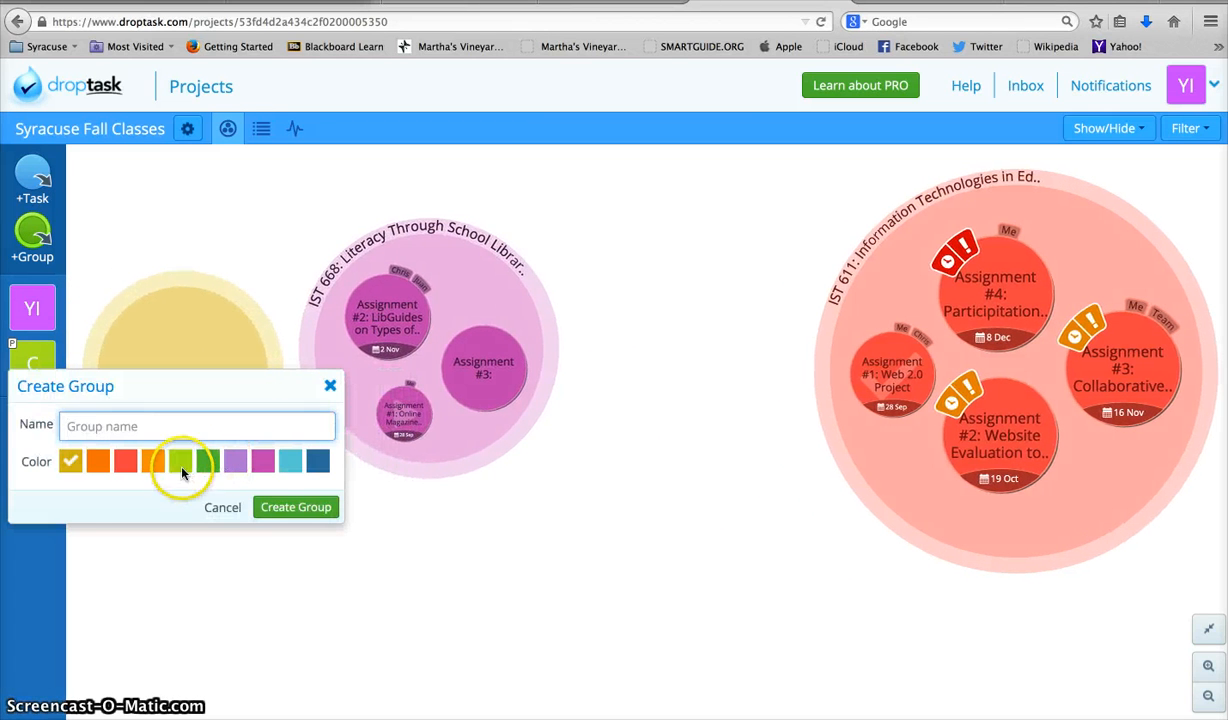
pyautogui.click(180, 461)
pyautogui.click(198, 420)
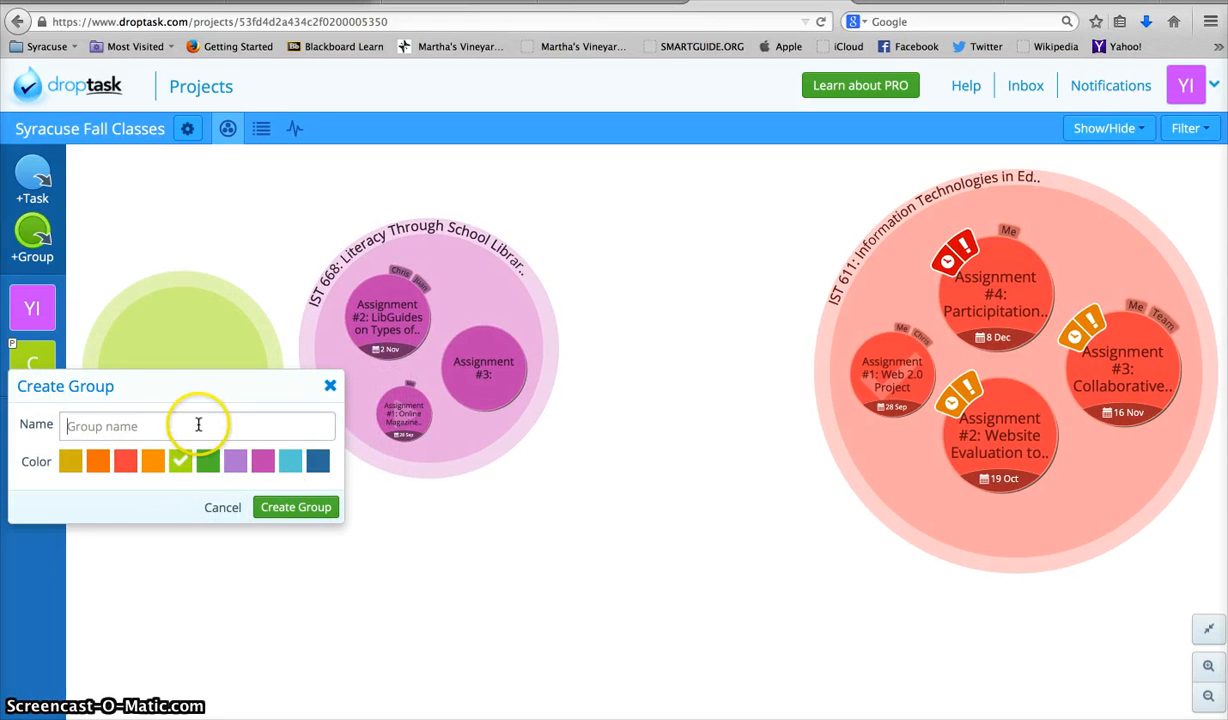
pyautogui.write('Ta')
pyautogui.press('BackSpace')
pyautogui.press('BackSpace')
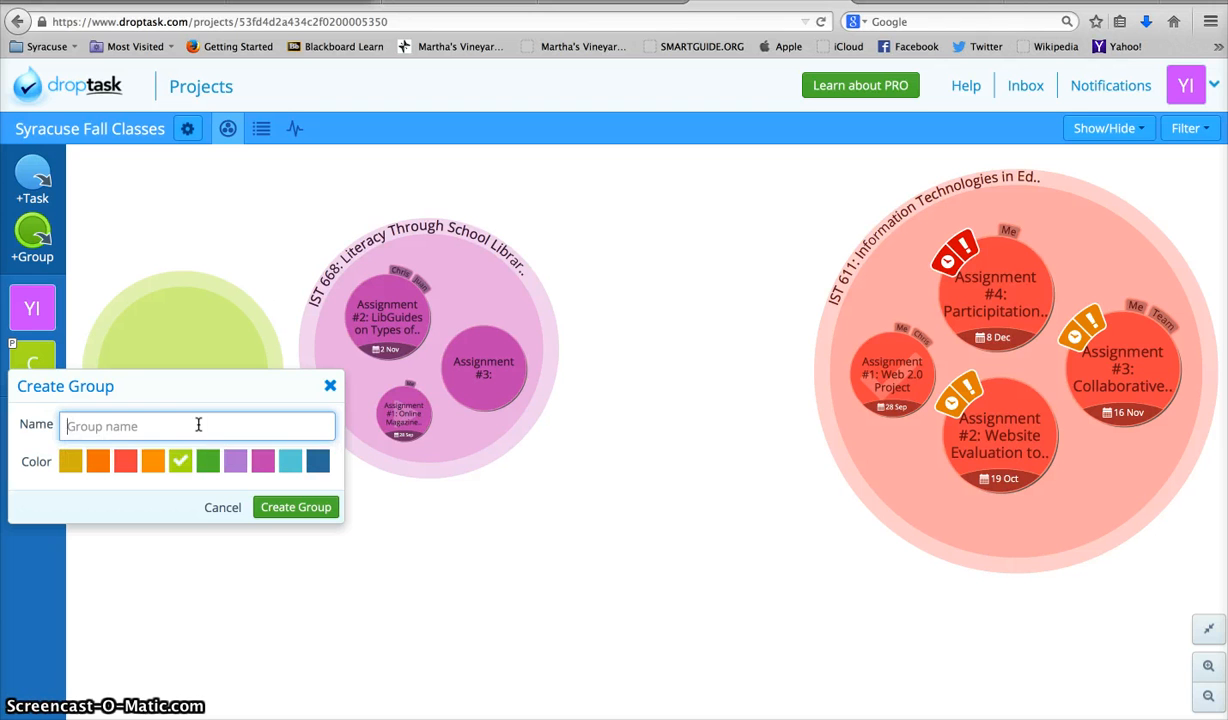
pyautogui.write('Grop')
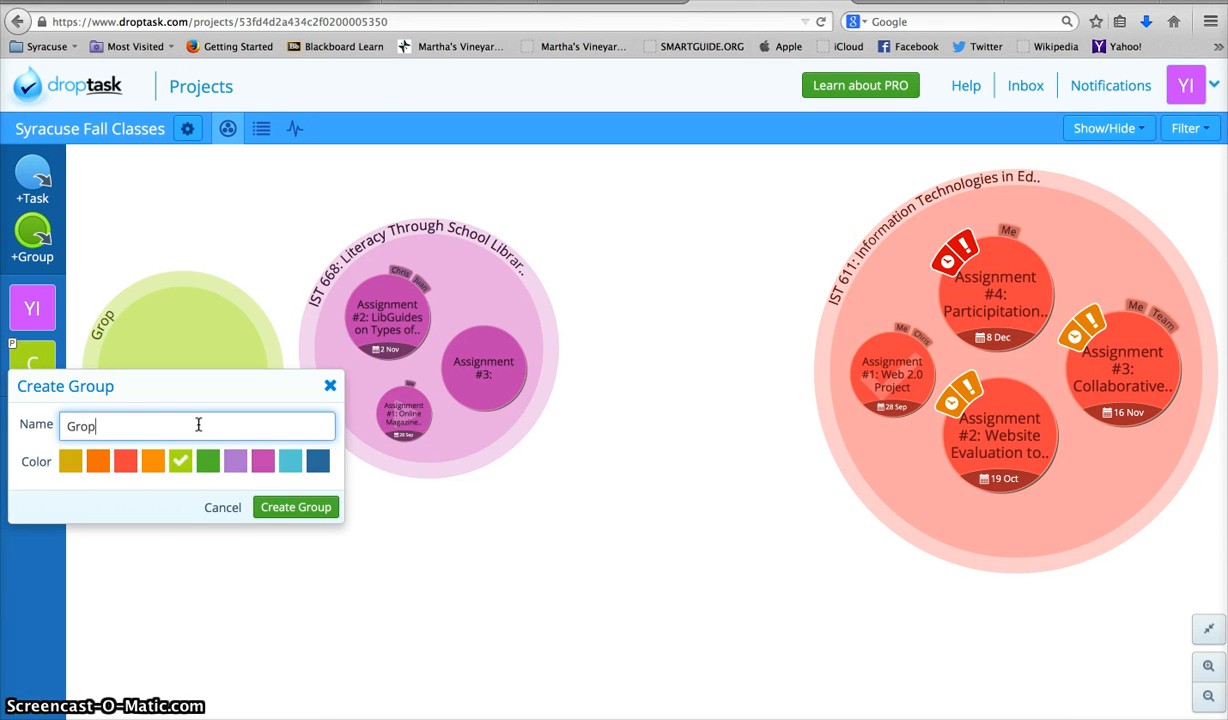
pyautogui.press('BackSpace')
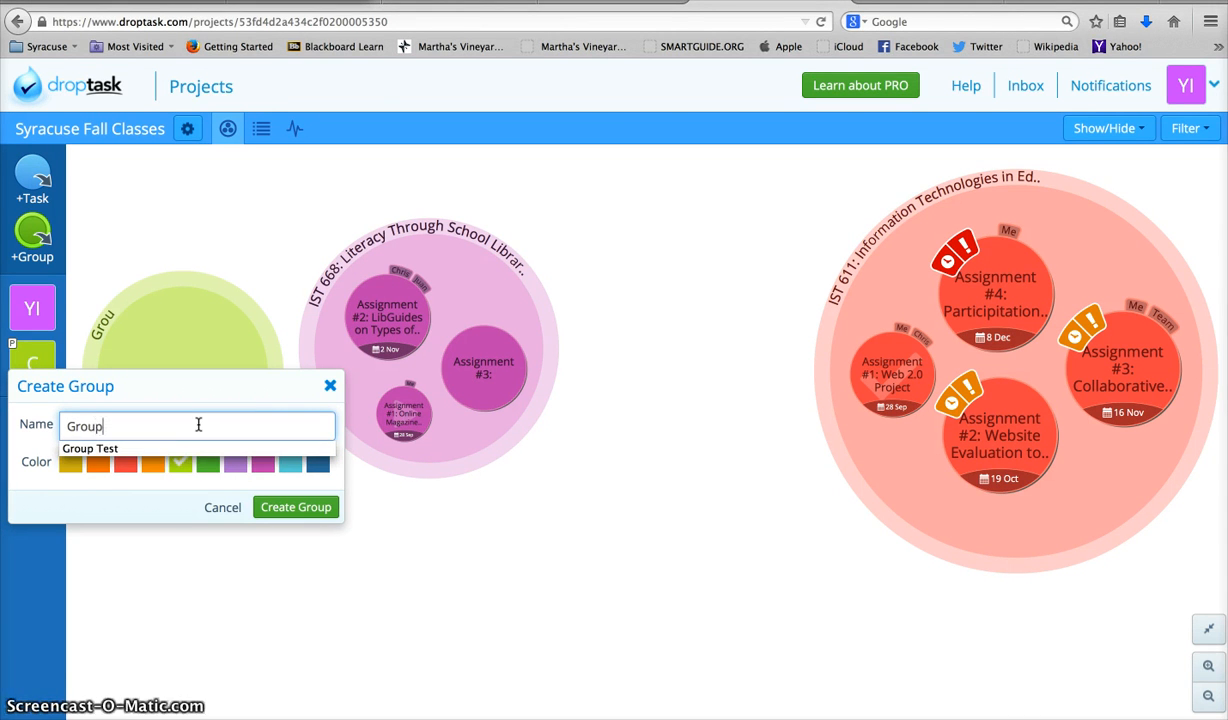
pyautogui.write('up3')
pyautogui.press('Return')
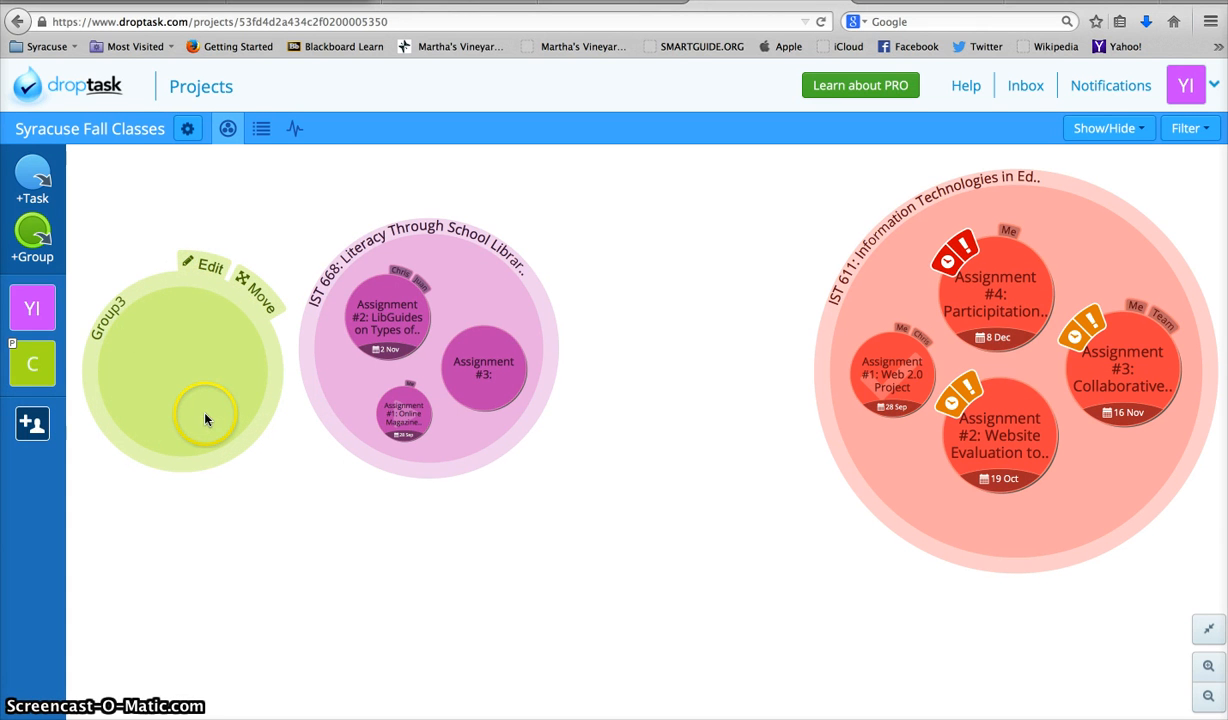
# - Delete the lime green group "Group3" from the project and confirm its permanent removal
pyautogui.click(158, 287)
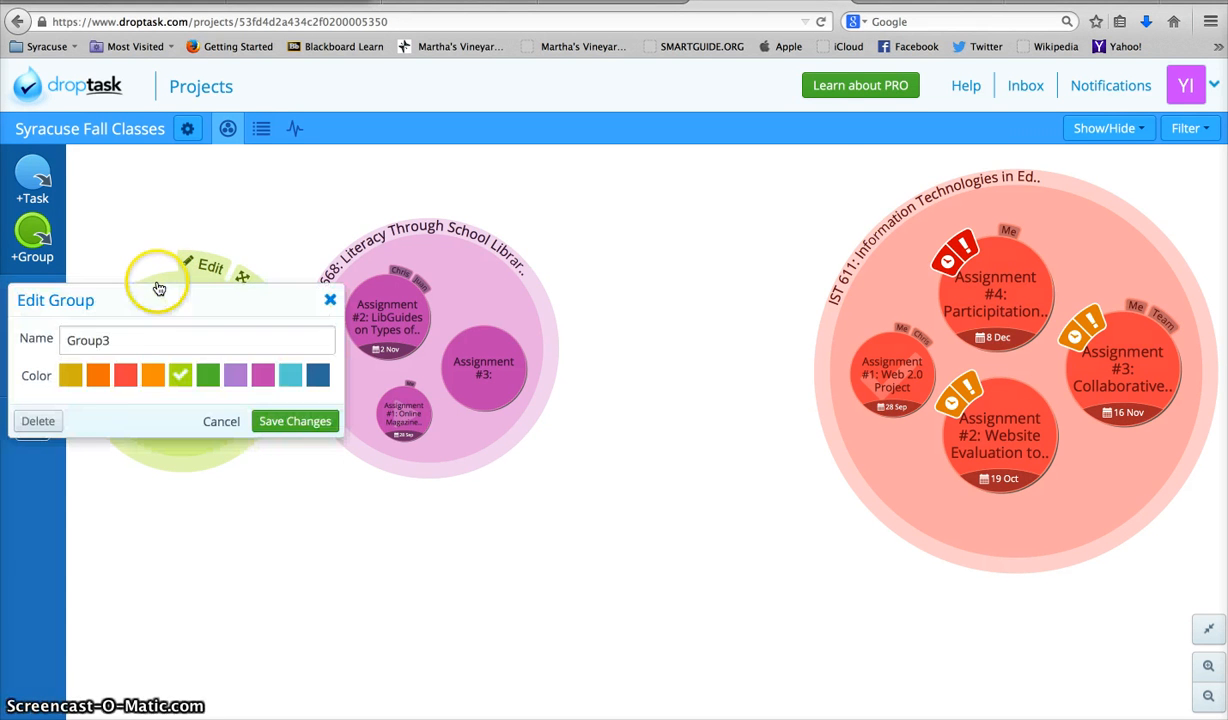
pyautogui.click(38, 421)
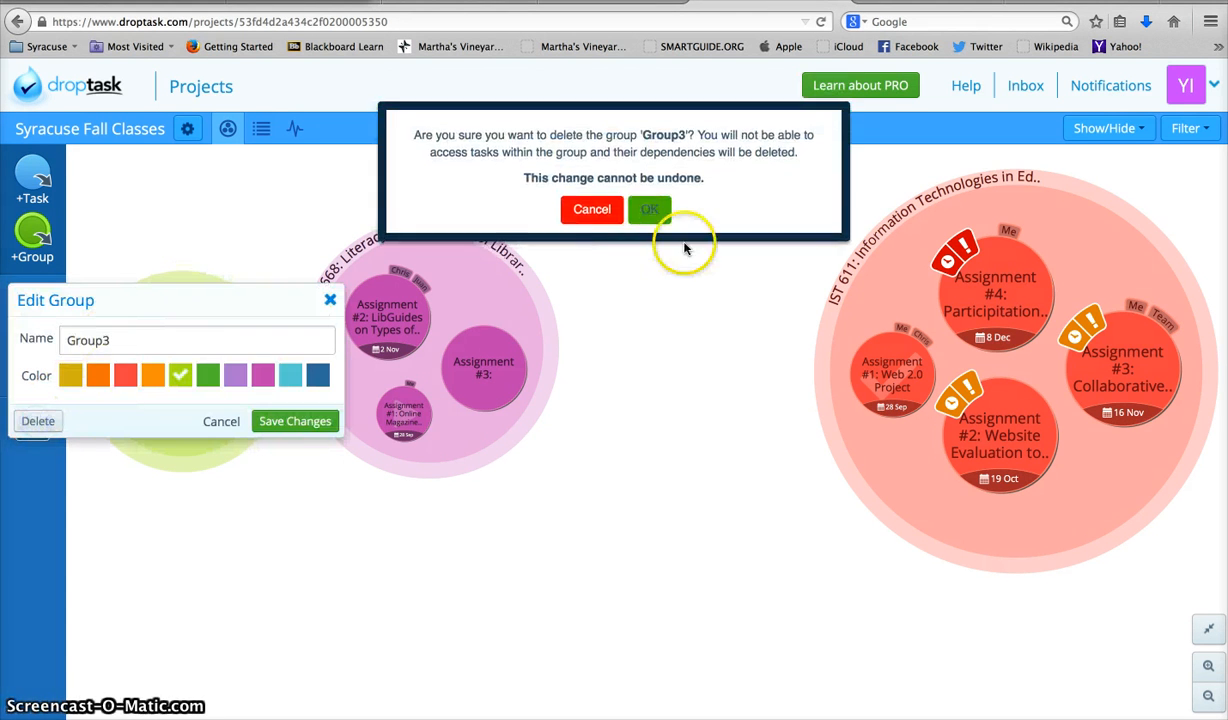
pyautogui.click(640, 209)
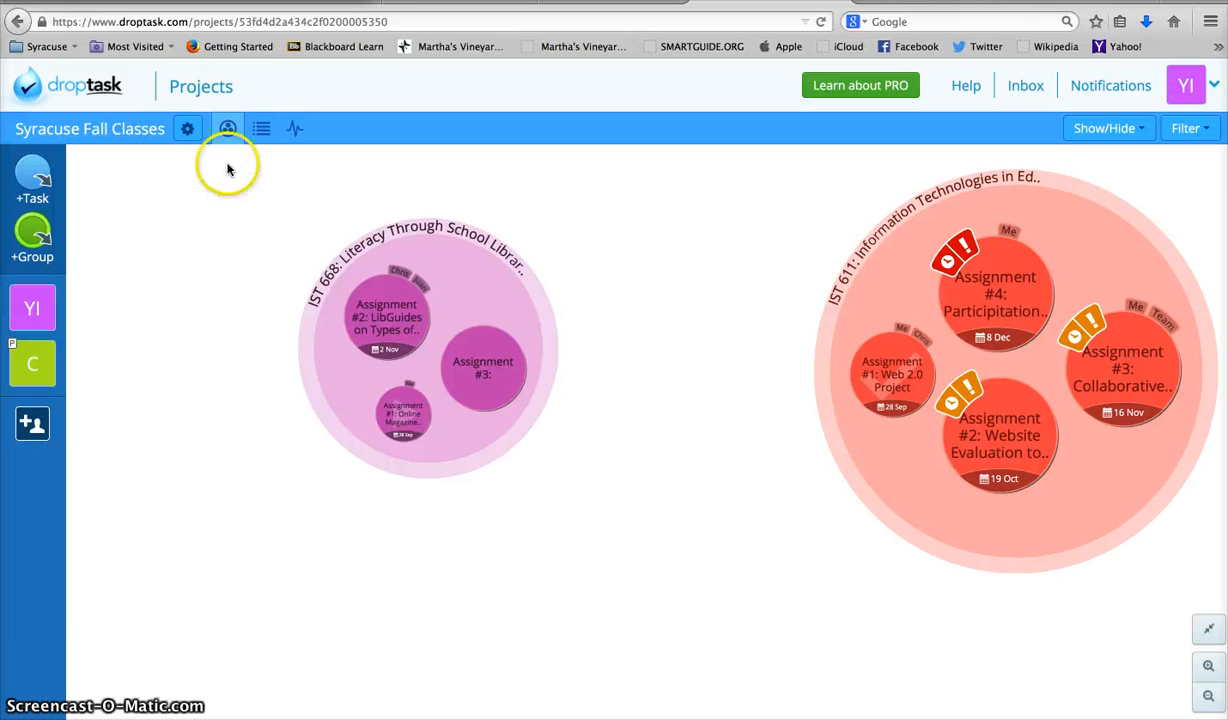
# - Look over the project's tasks in the list view and its history in the activity view, and return to the group view
pyautogui.click(261, 128)
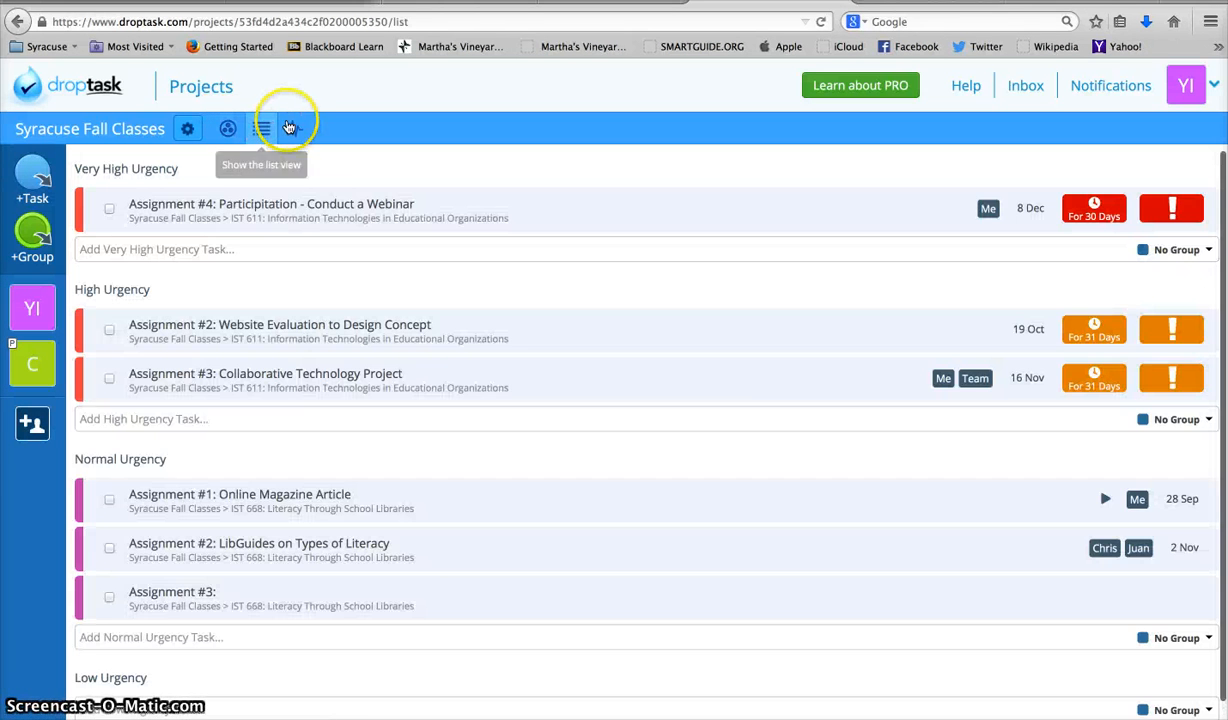
pyautogui.click(292, 128)
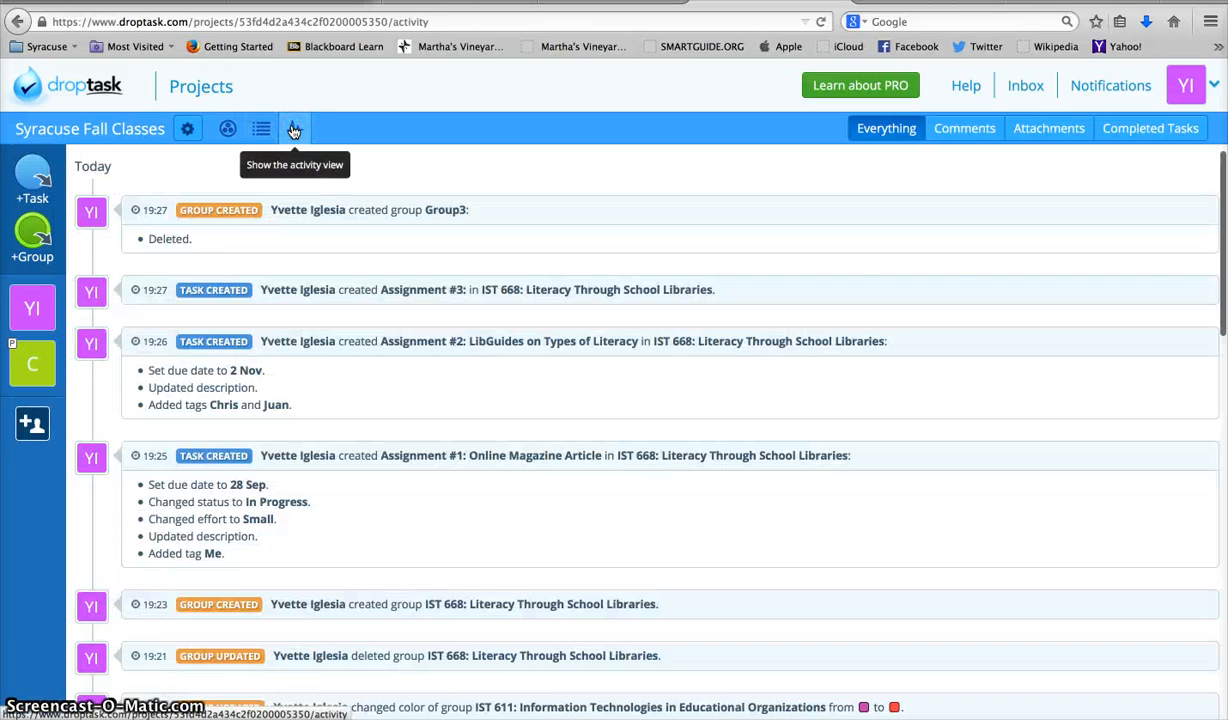
pyautogui.click(228, 129)
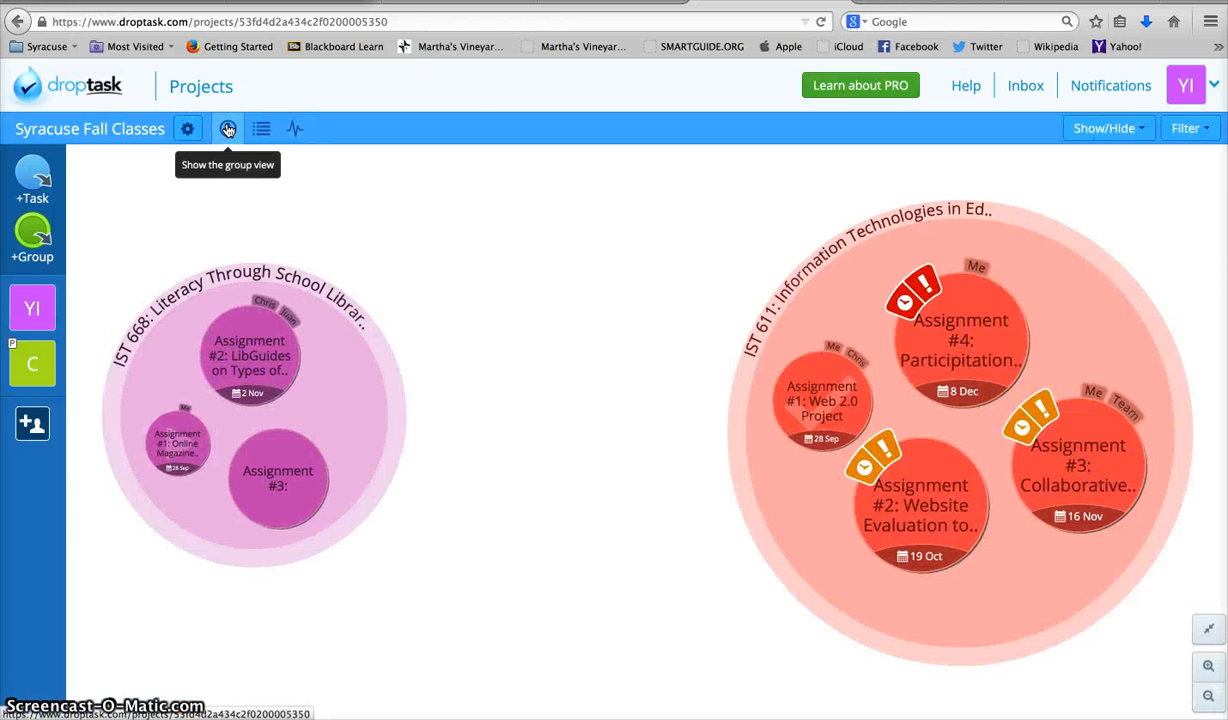
# - Move the IST 668 and IST 611 groups closer together so they sit side by side near the middle of the canvas
pyautogui.click(340, 366)
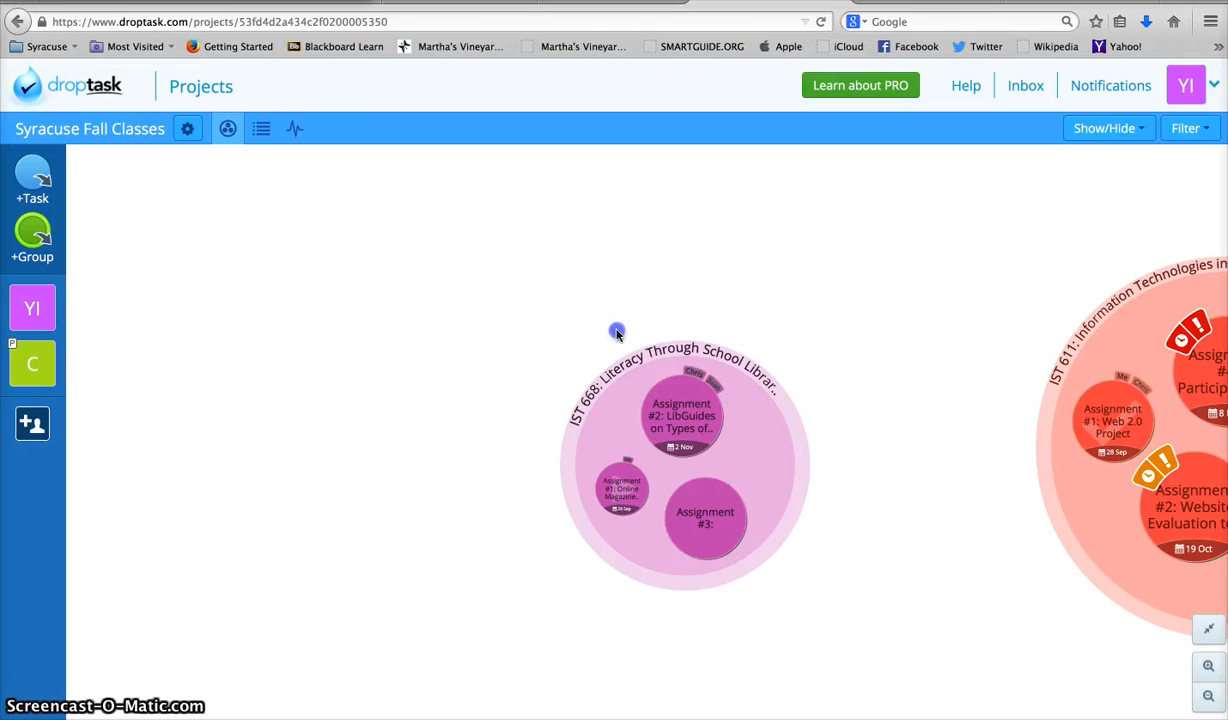
pyautogui.click(634, 363)
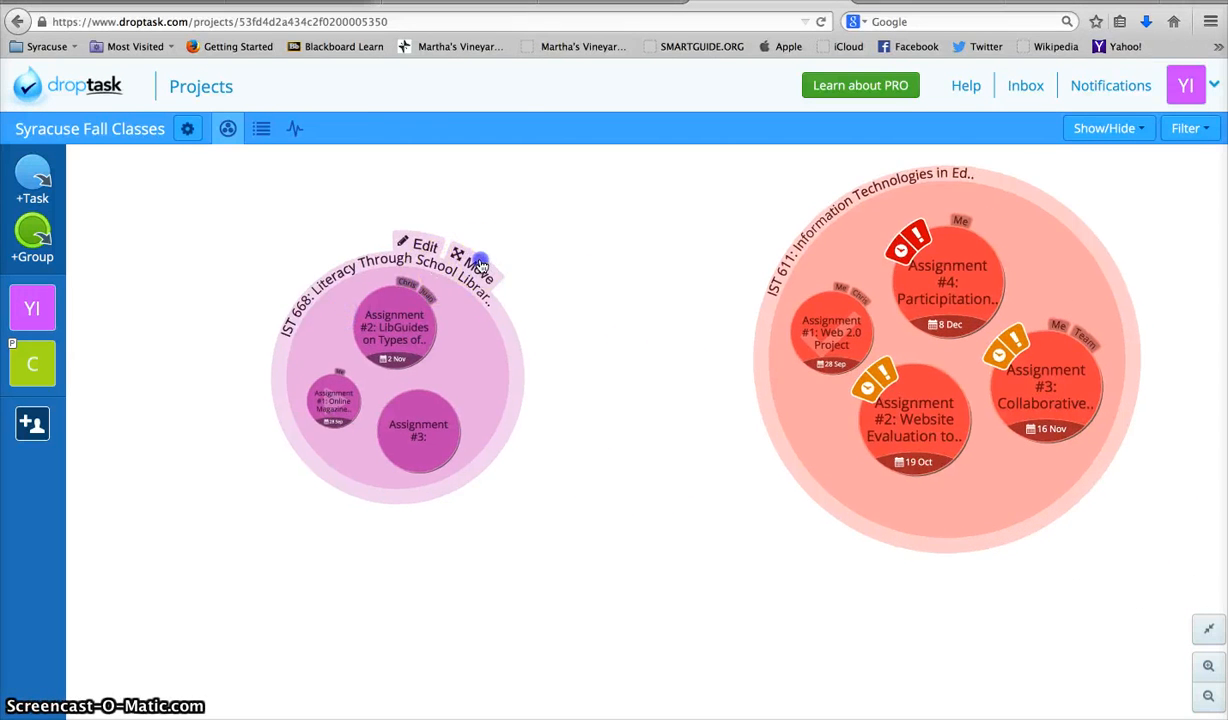
pyautogui.moveTo(480, 263); pyautogui.dragTo(690, 267)
pyautogui.click(872, 224)
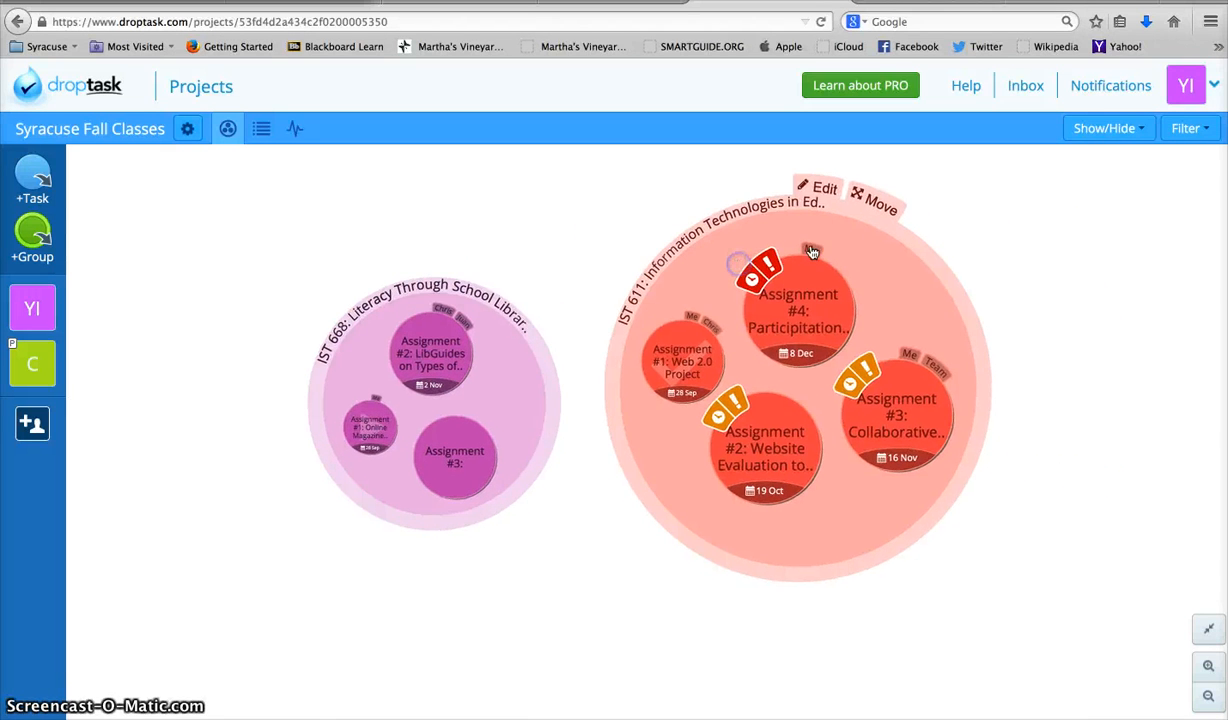
# - Log out of the DropTask account
pyautogui.click(1215, 85)
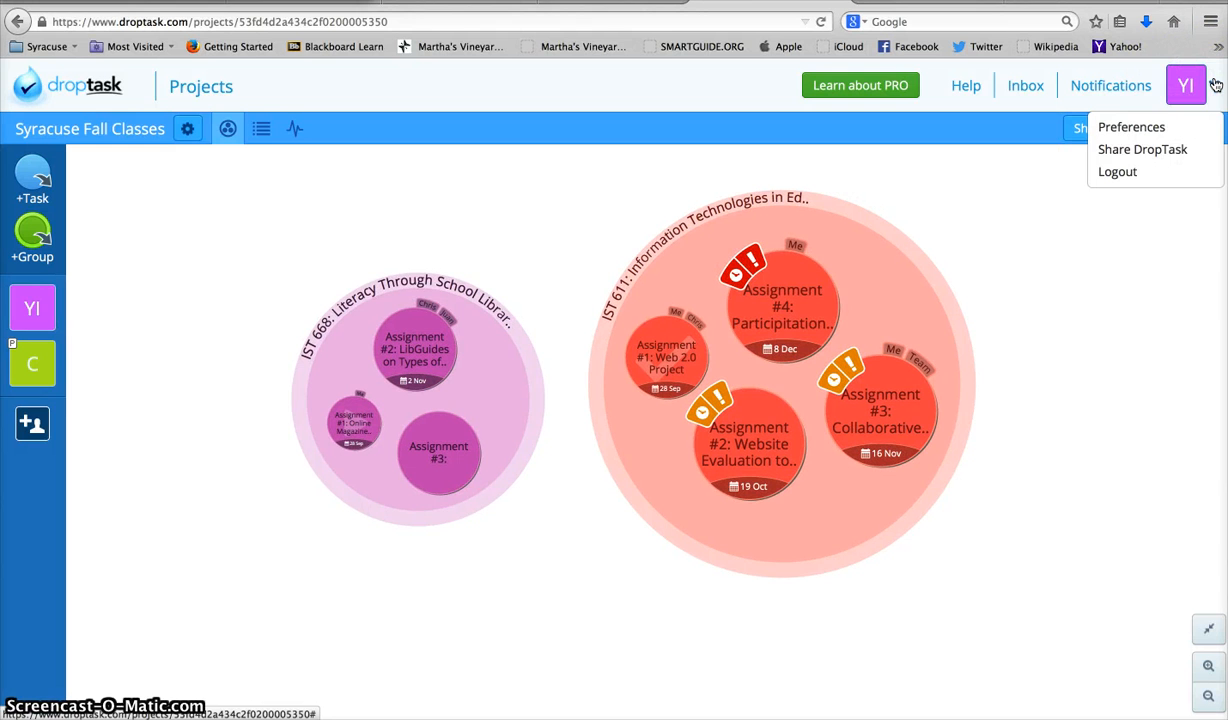
pyautogui.click(1116, 173)
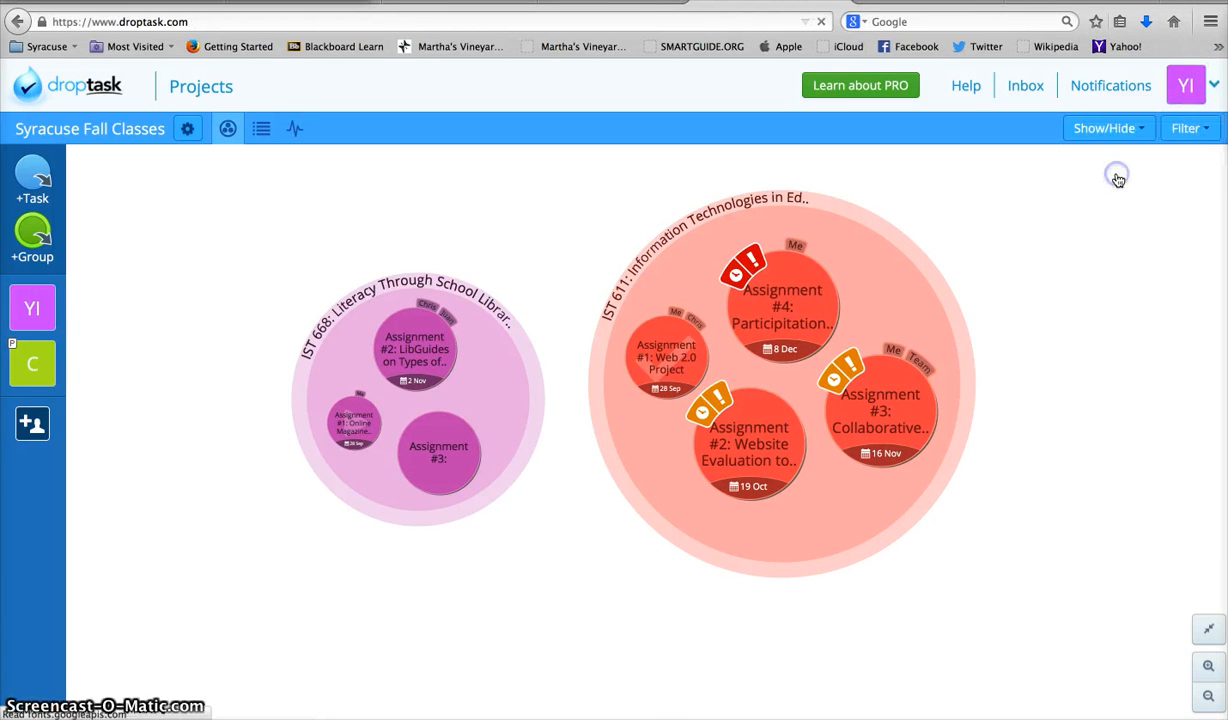